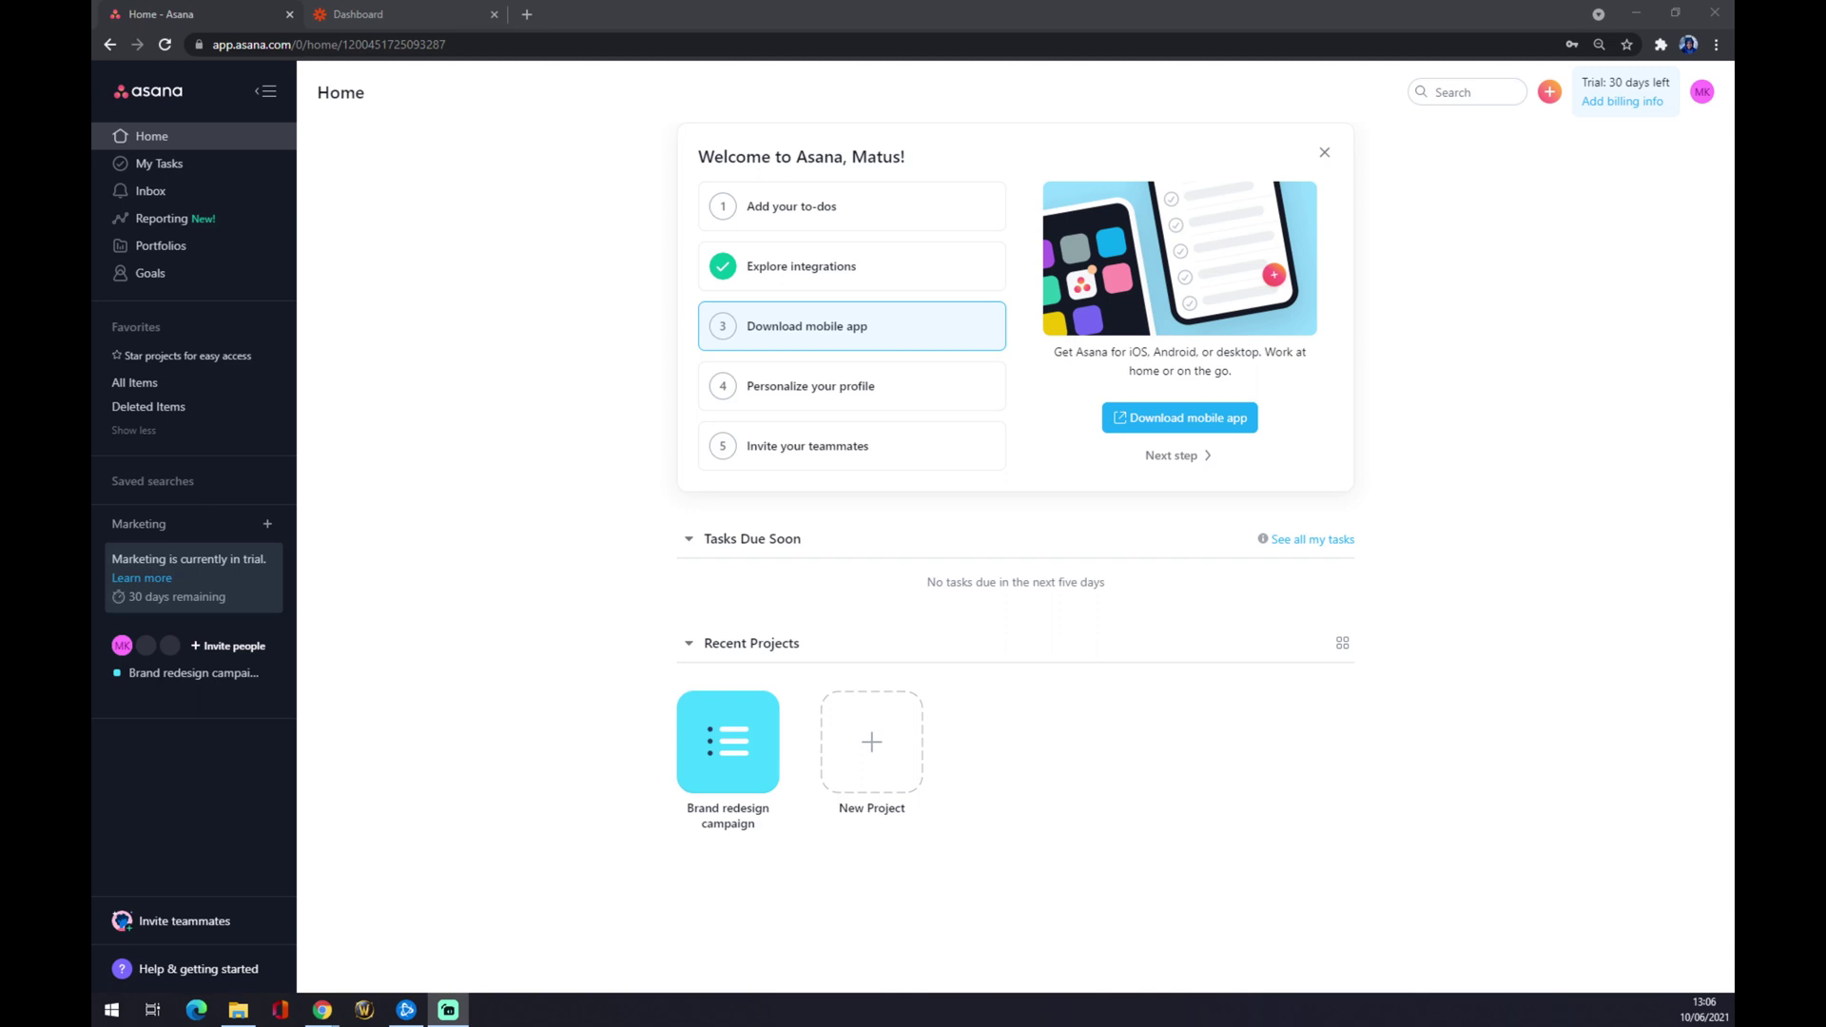
Bring the browser with Asana's Home page and welcome checklist to the front.
left_click(184, 152)
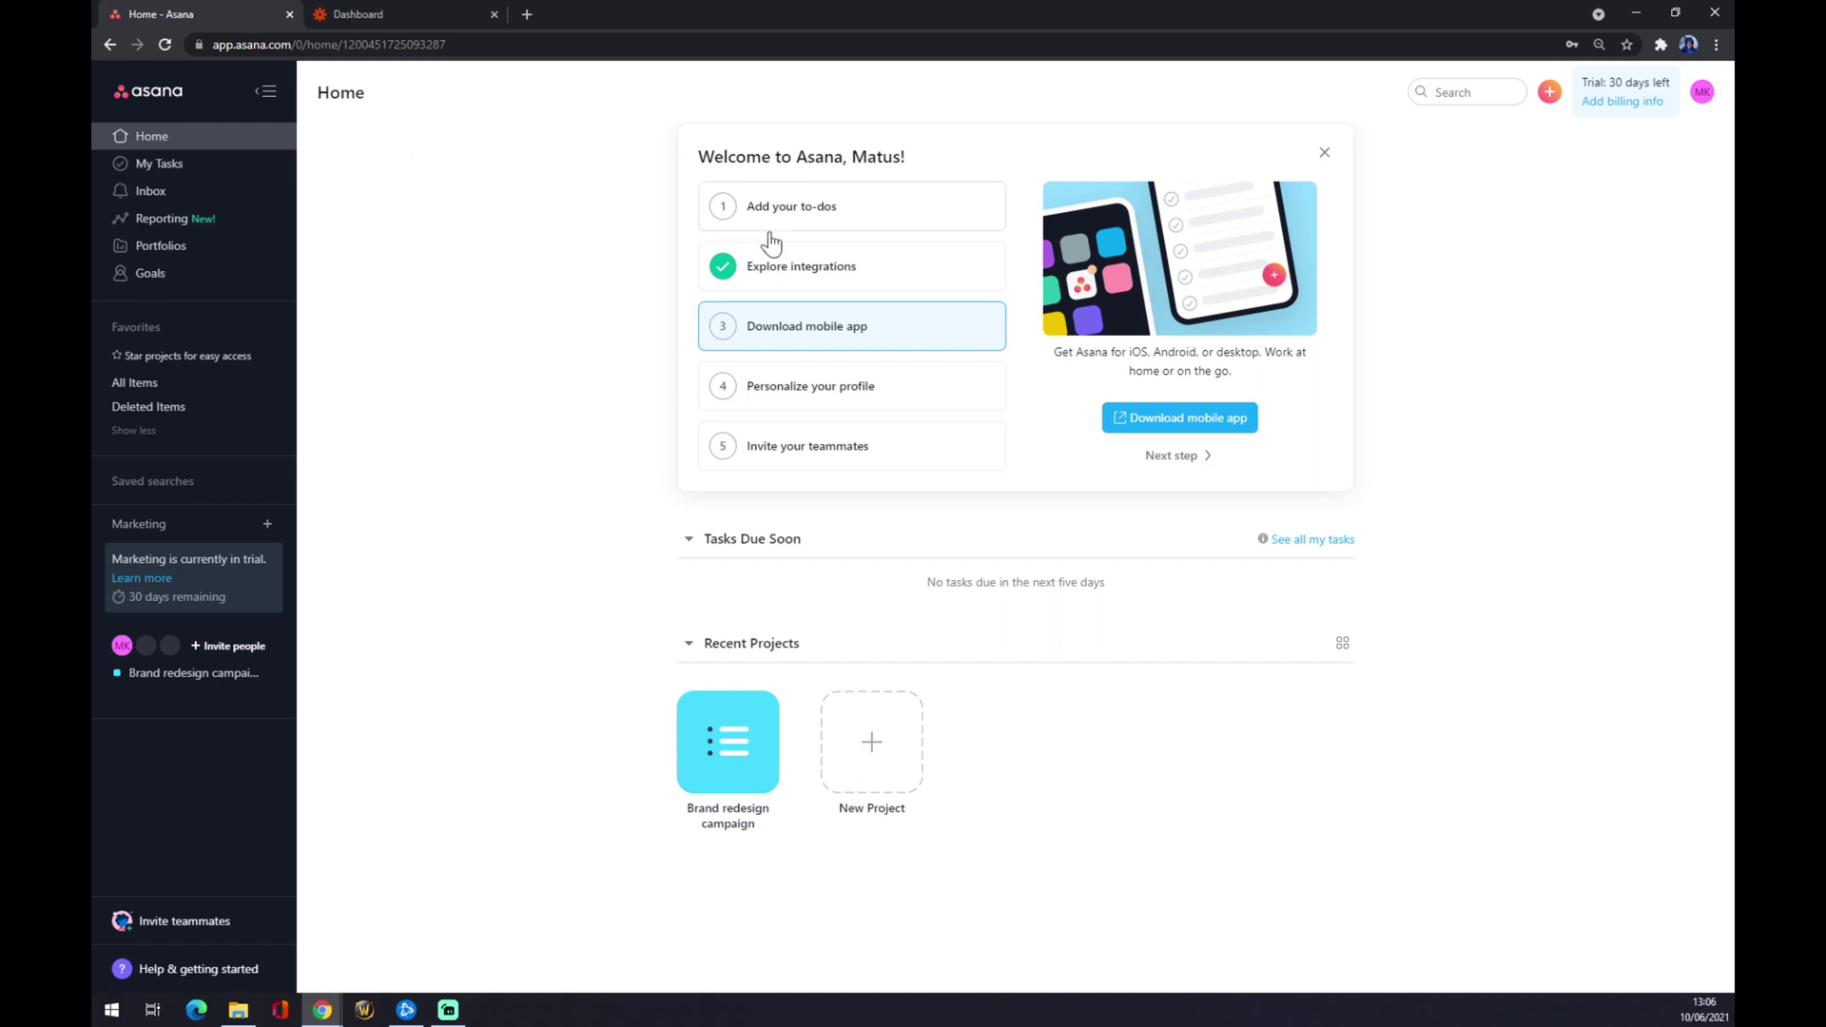
Open Explore integrations from the welcome checklist and browse down the apps directory.
left_click(818, 274)
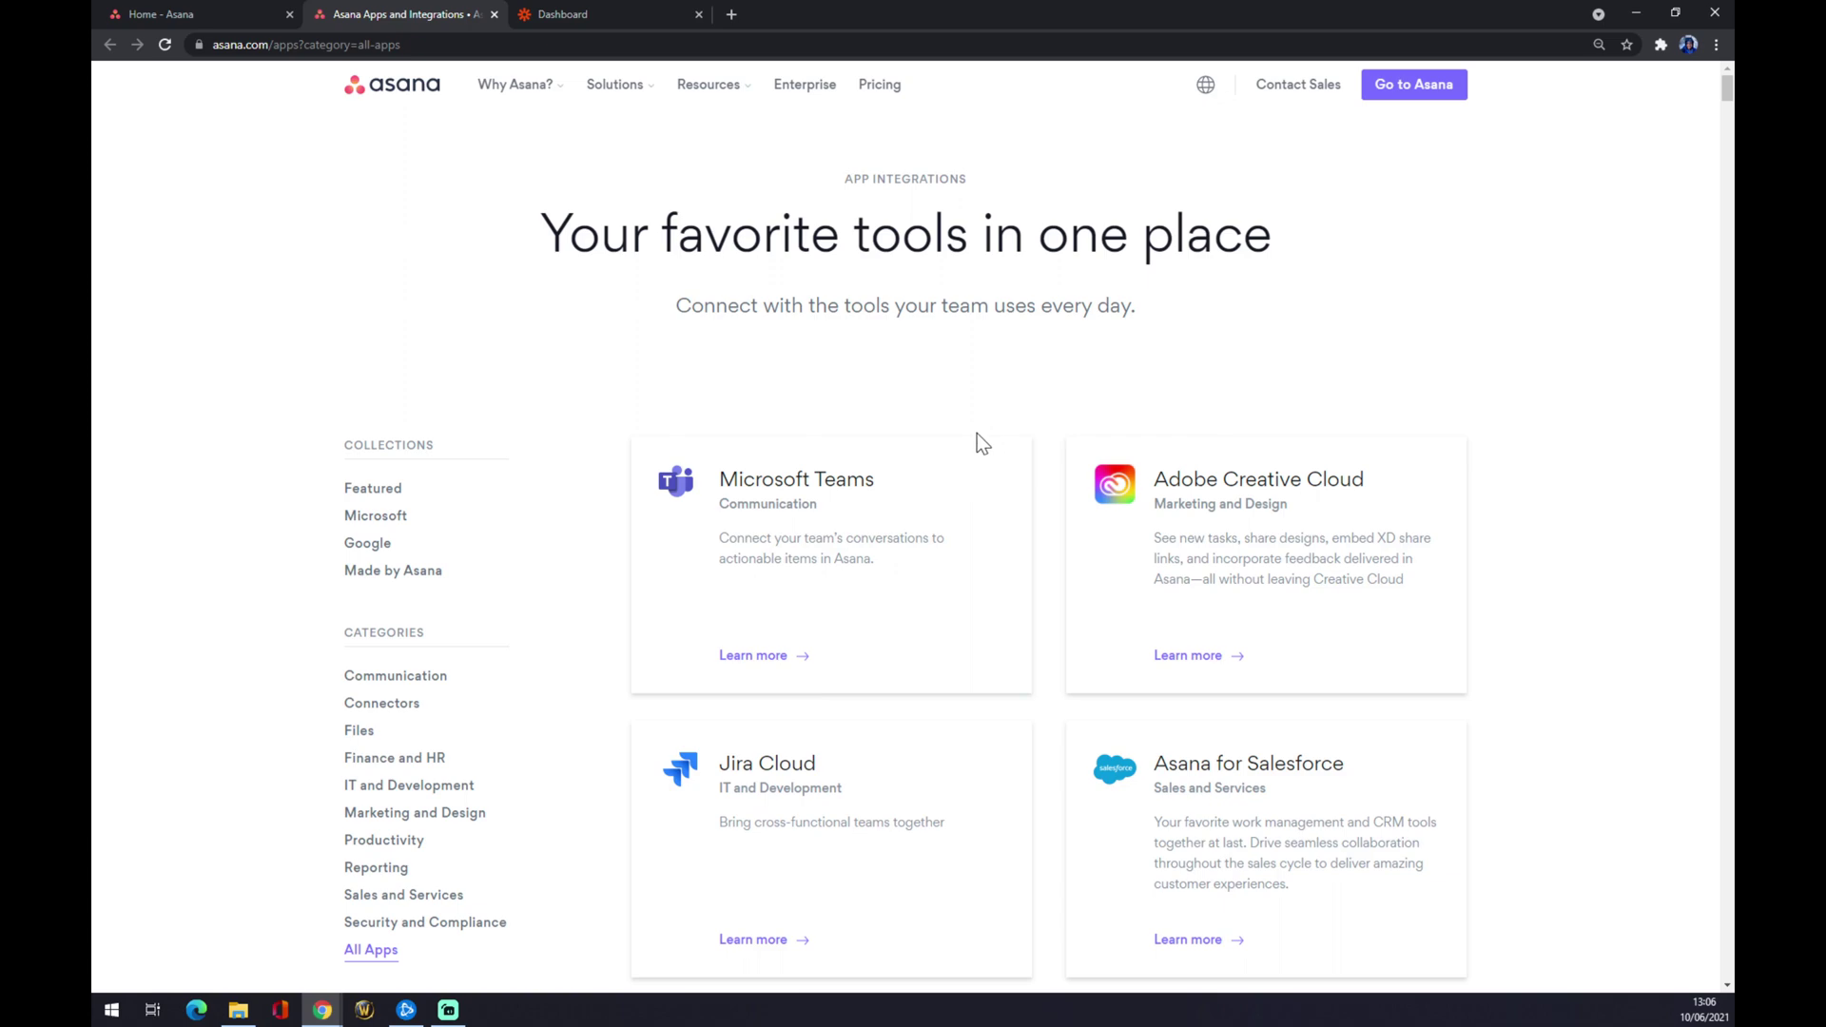
scroll(978, 432, "down", 1)
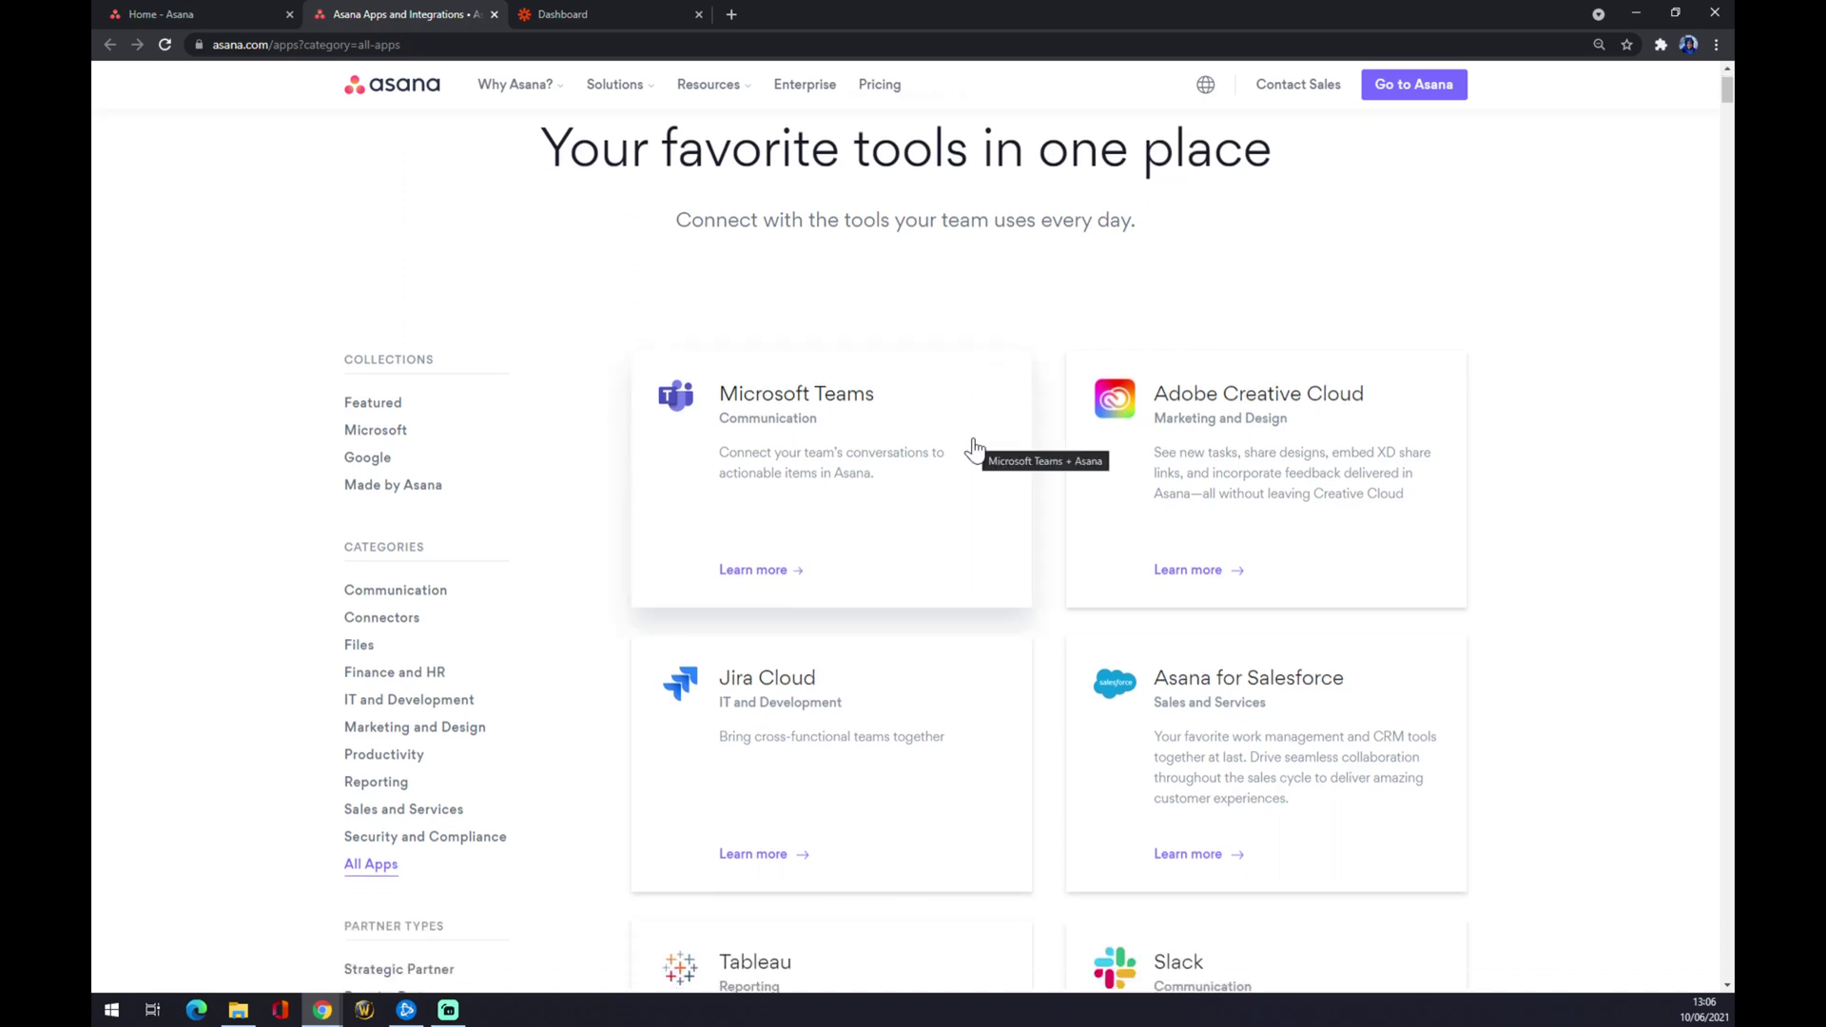
scroll(974, 447, "down", 13)
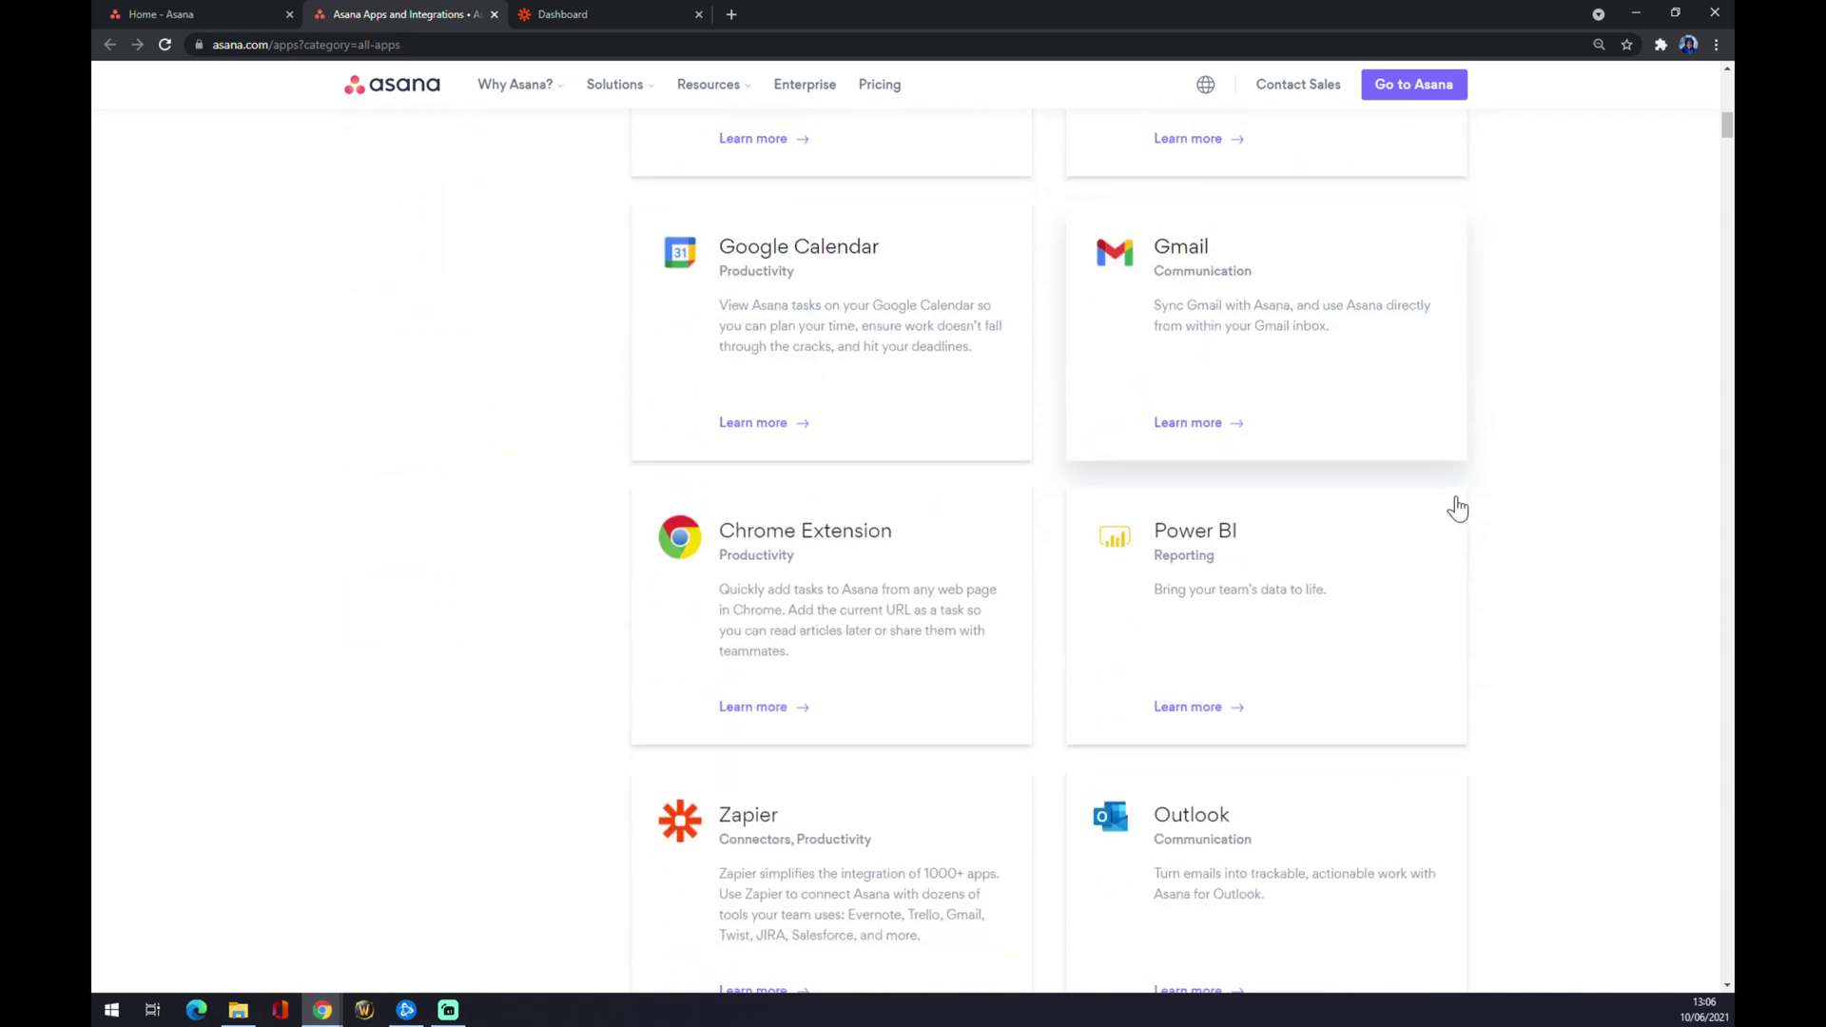
scroll(1457, 509, "down", 16)
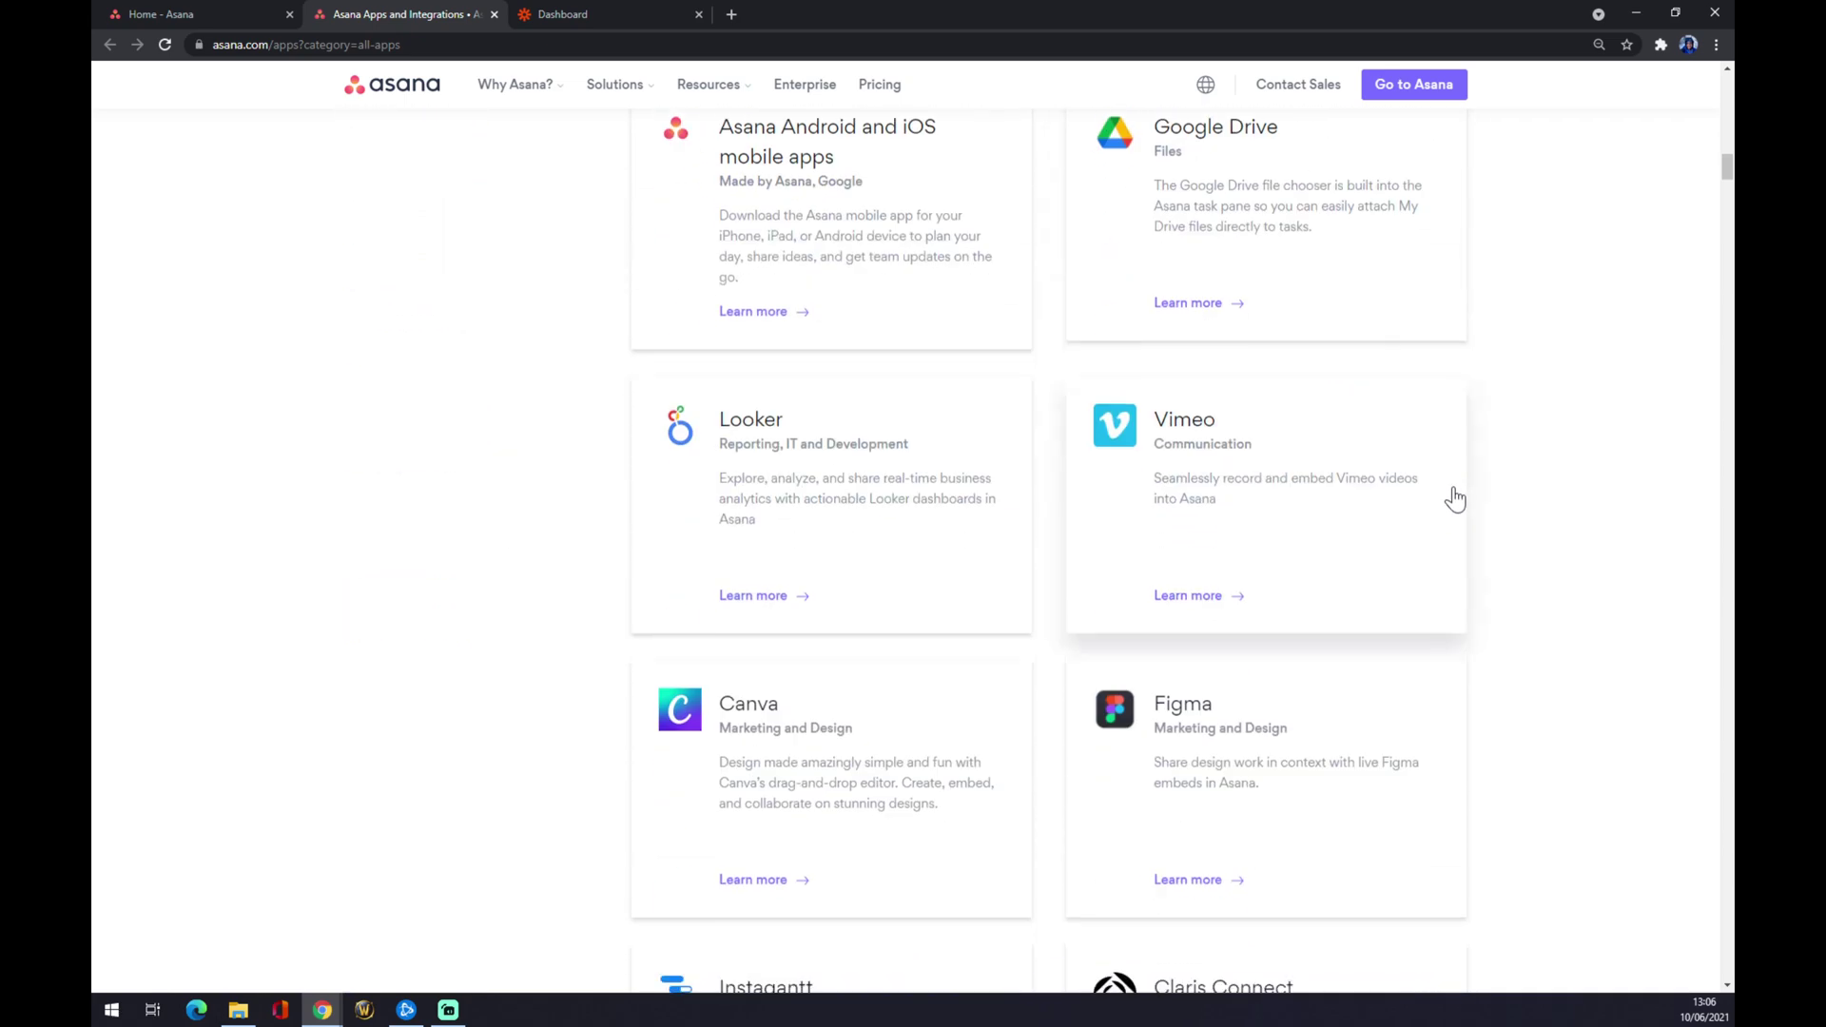
scroll(1456, 500, "down", 15)
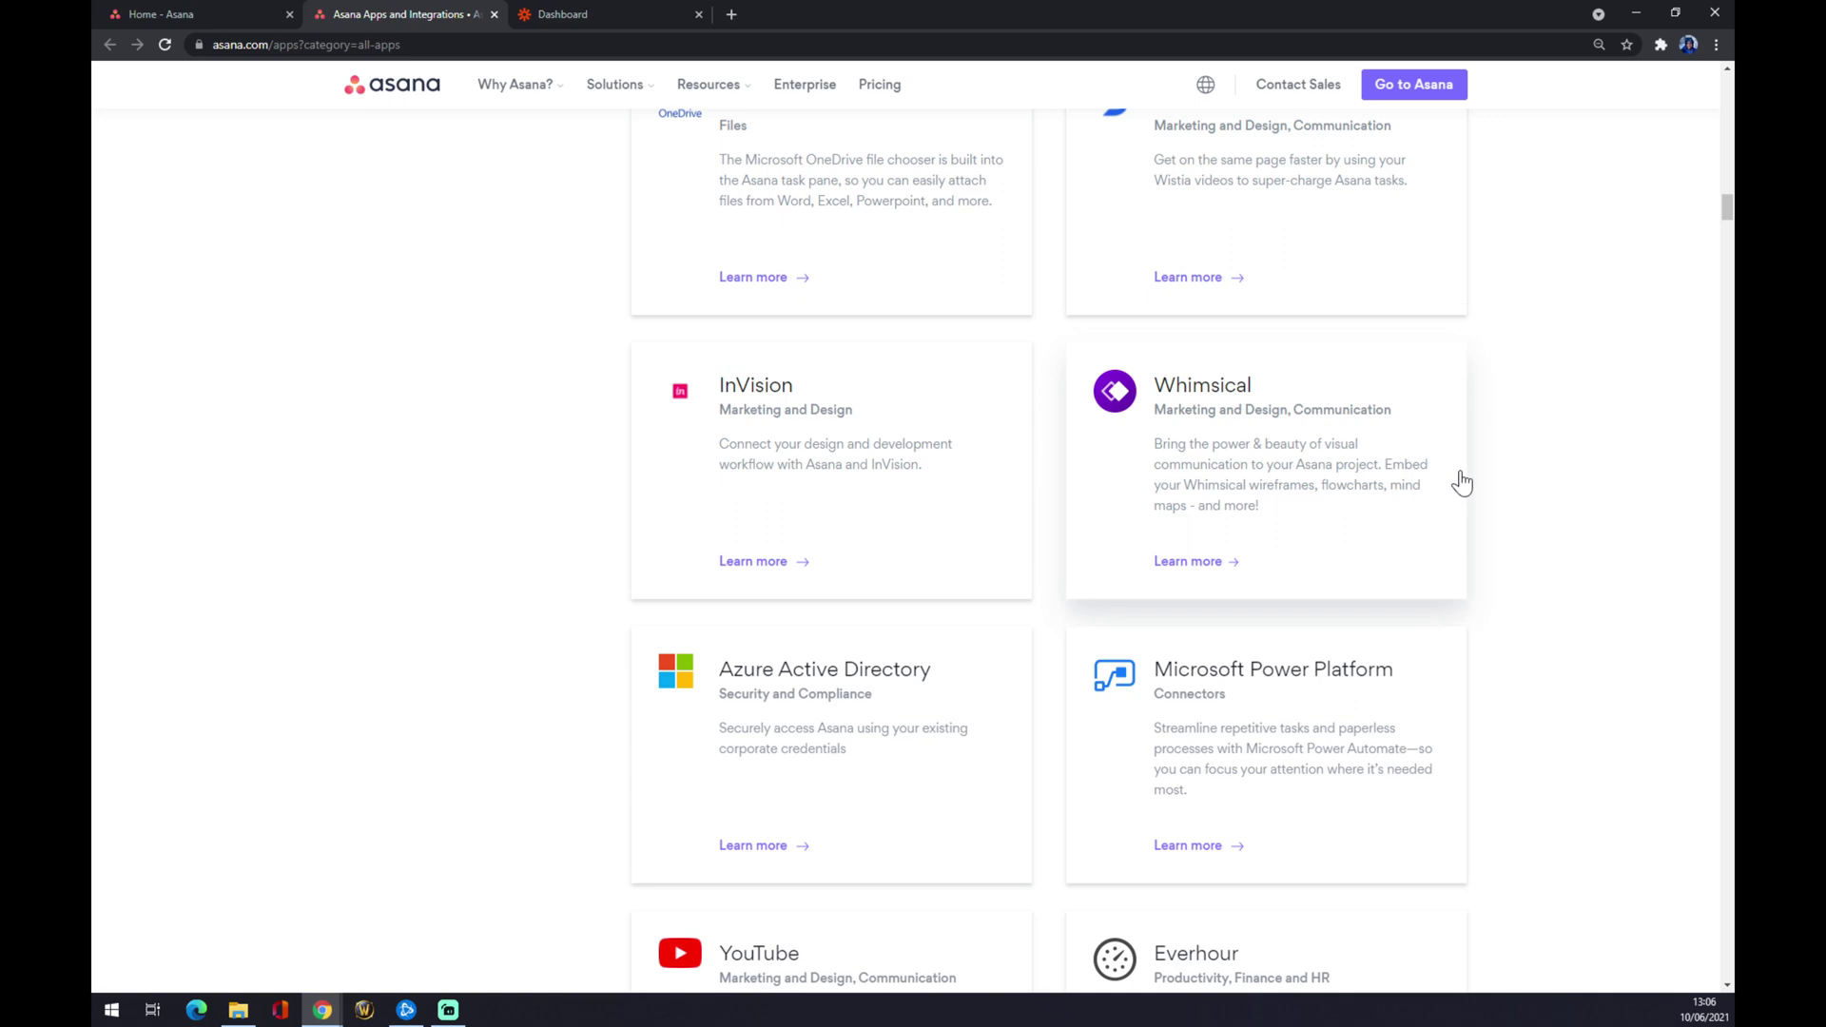
scroll(1463, 483, "down", 3)
Search the apps page for 'excel', then scroll down to the Zapier card.
key("ctrl+f")
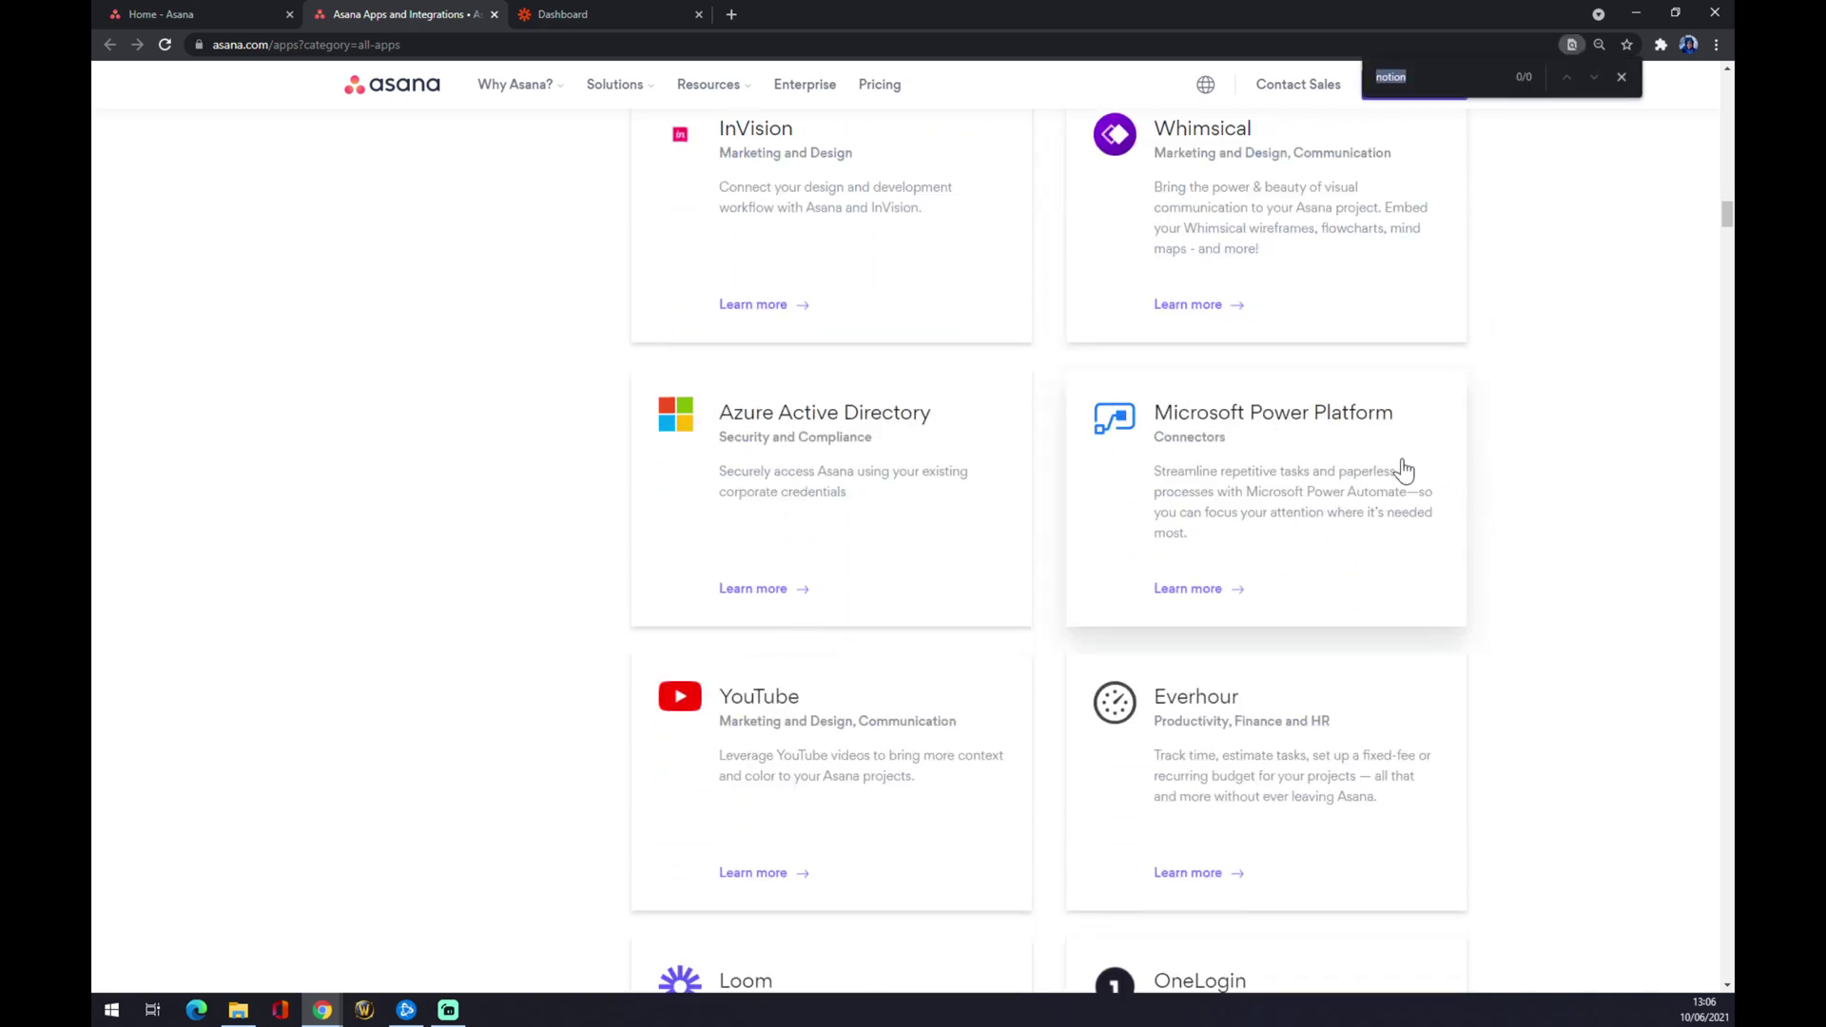
type("exce")
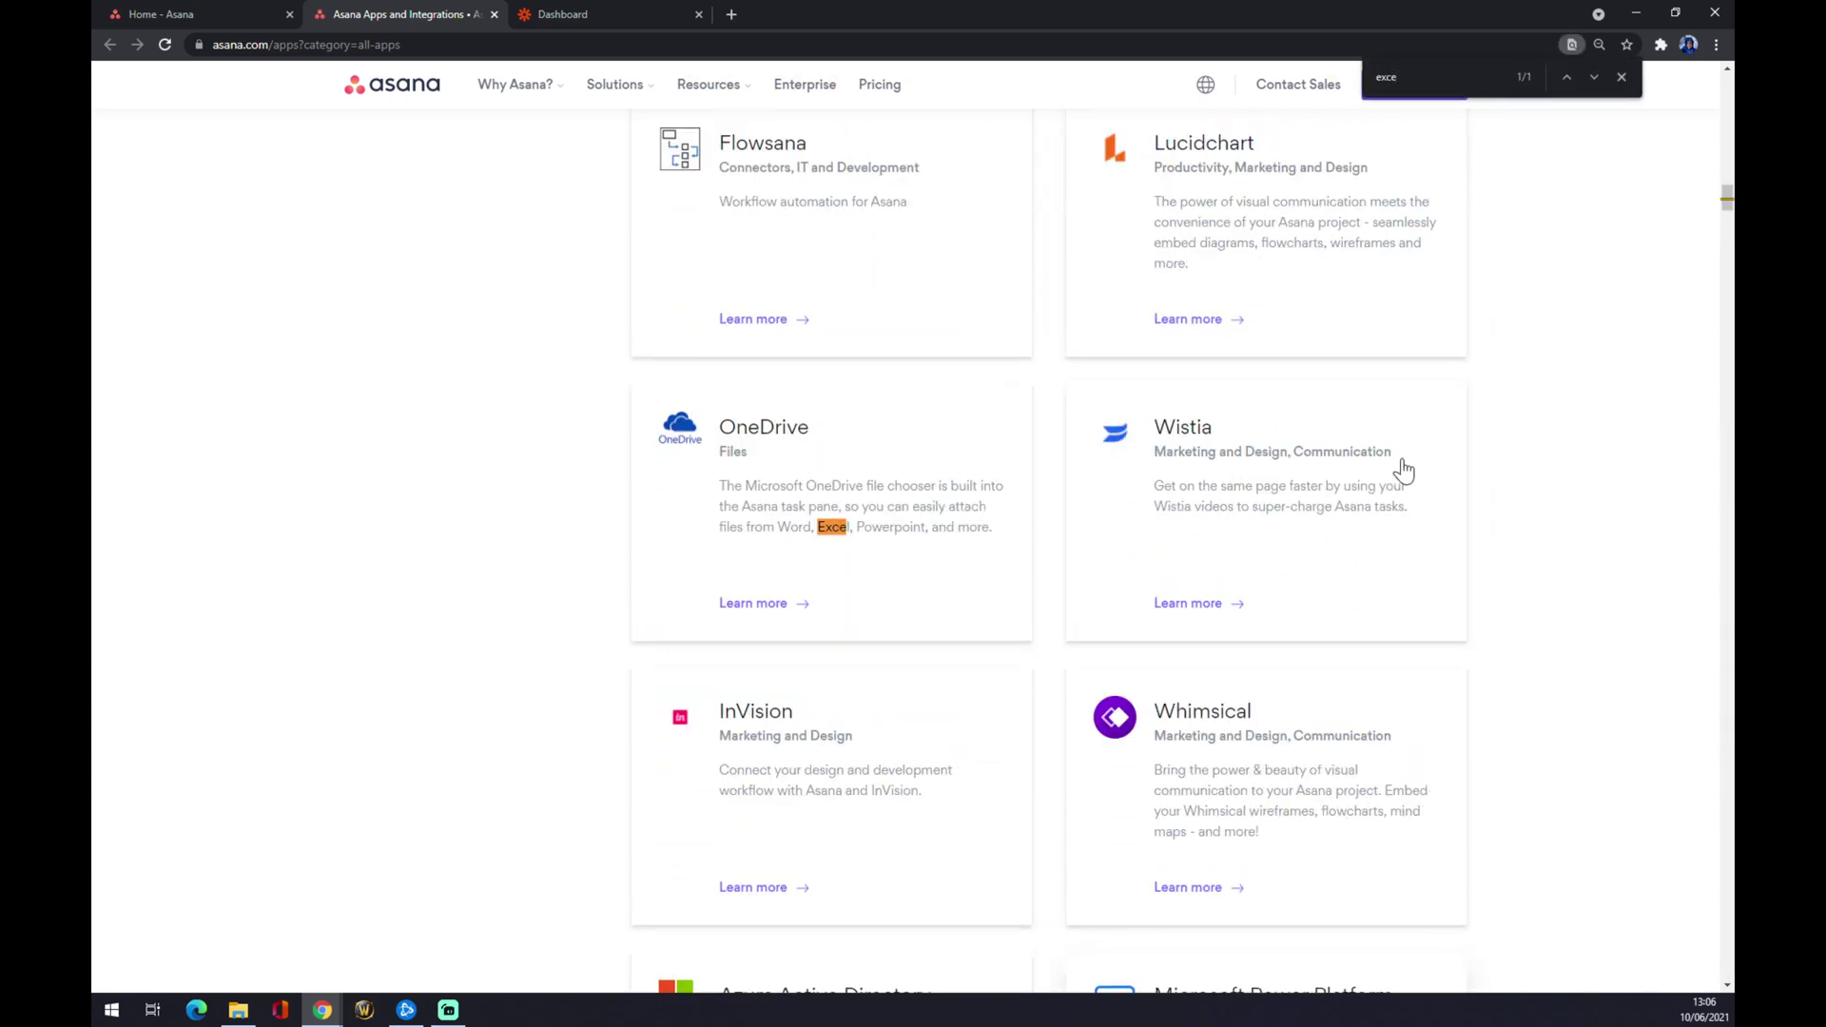
type("l")
scroll(604, 497, "up", 3)
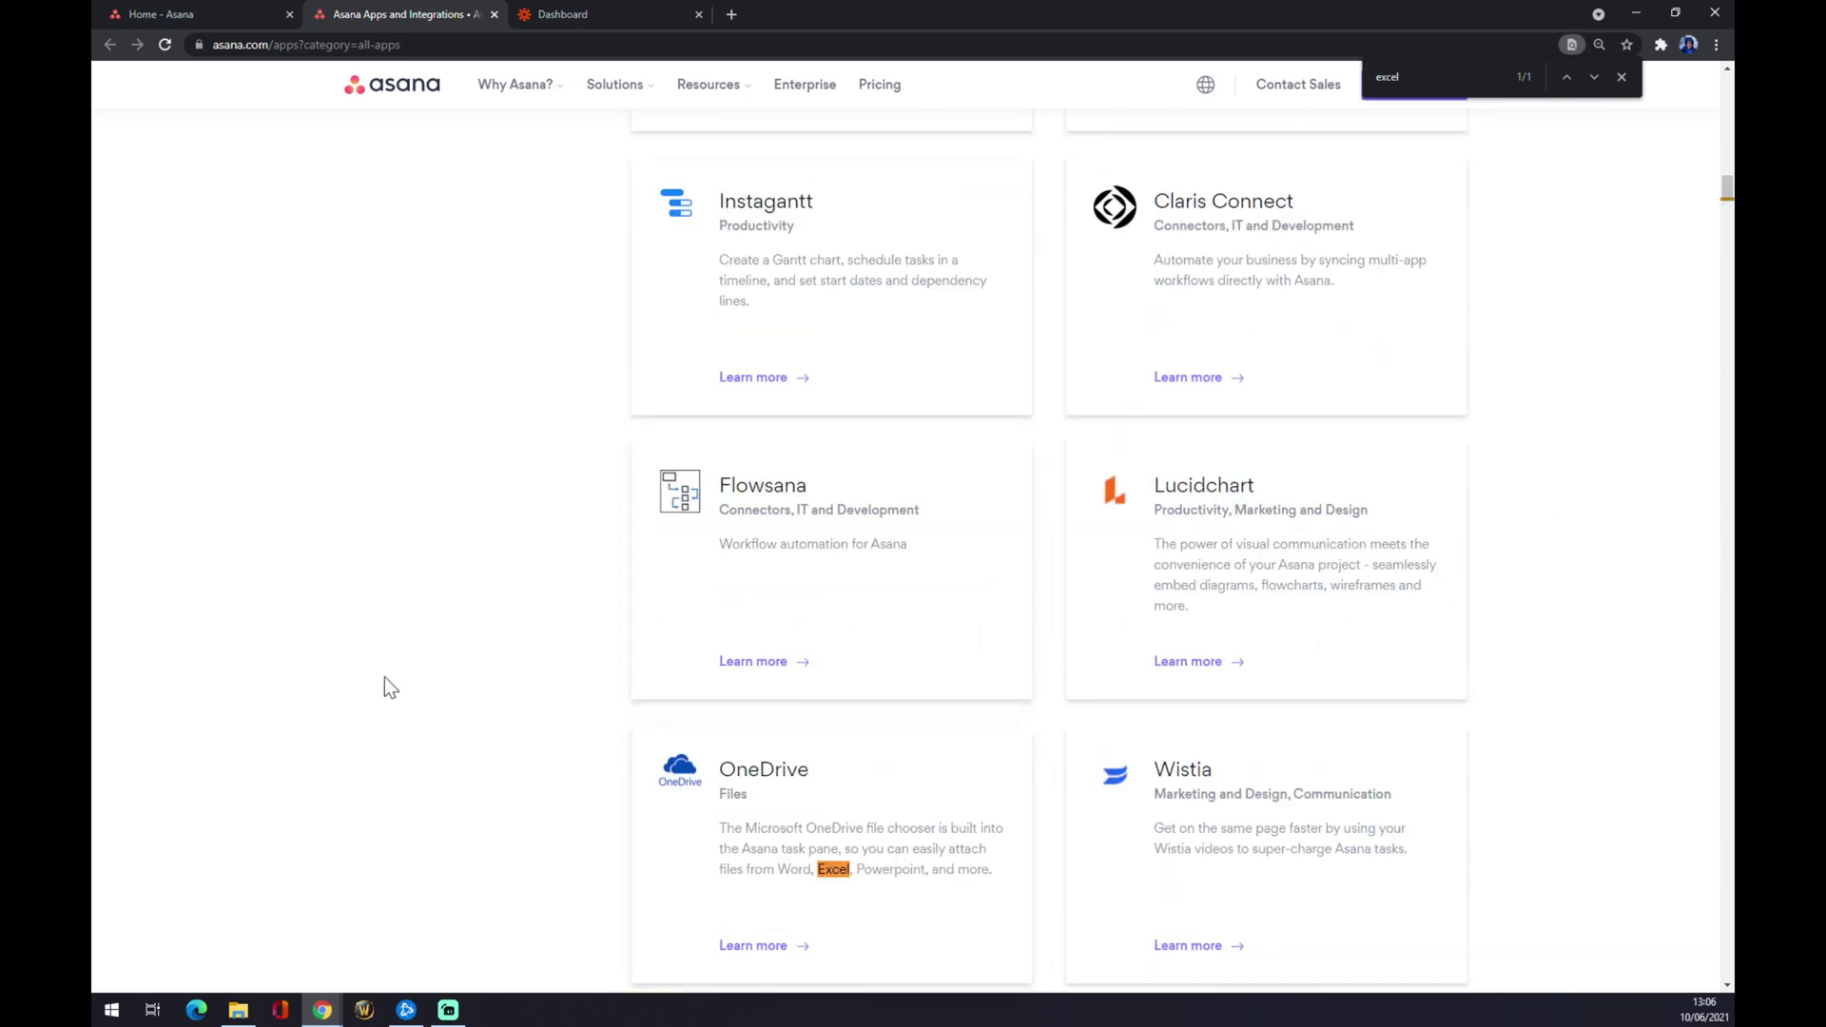
scroll(594, 665, "up", 7)
scroll(601, 666, "up", 20)
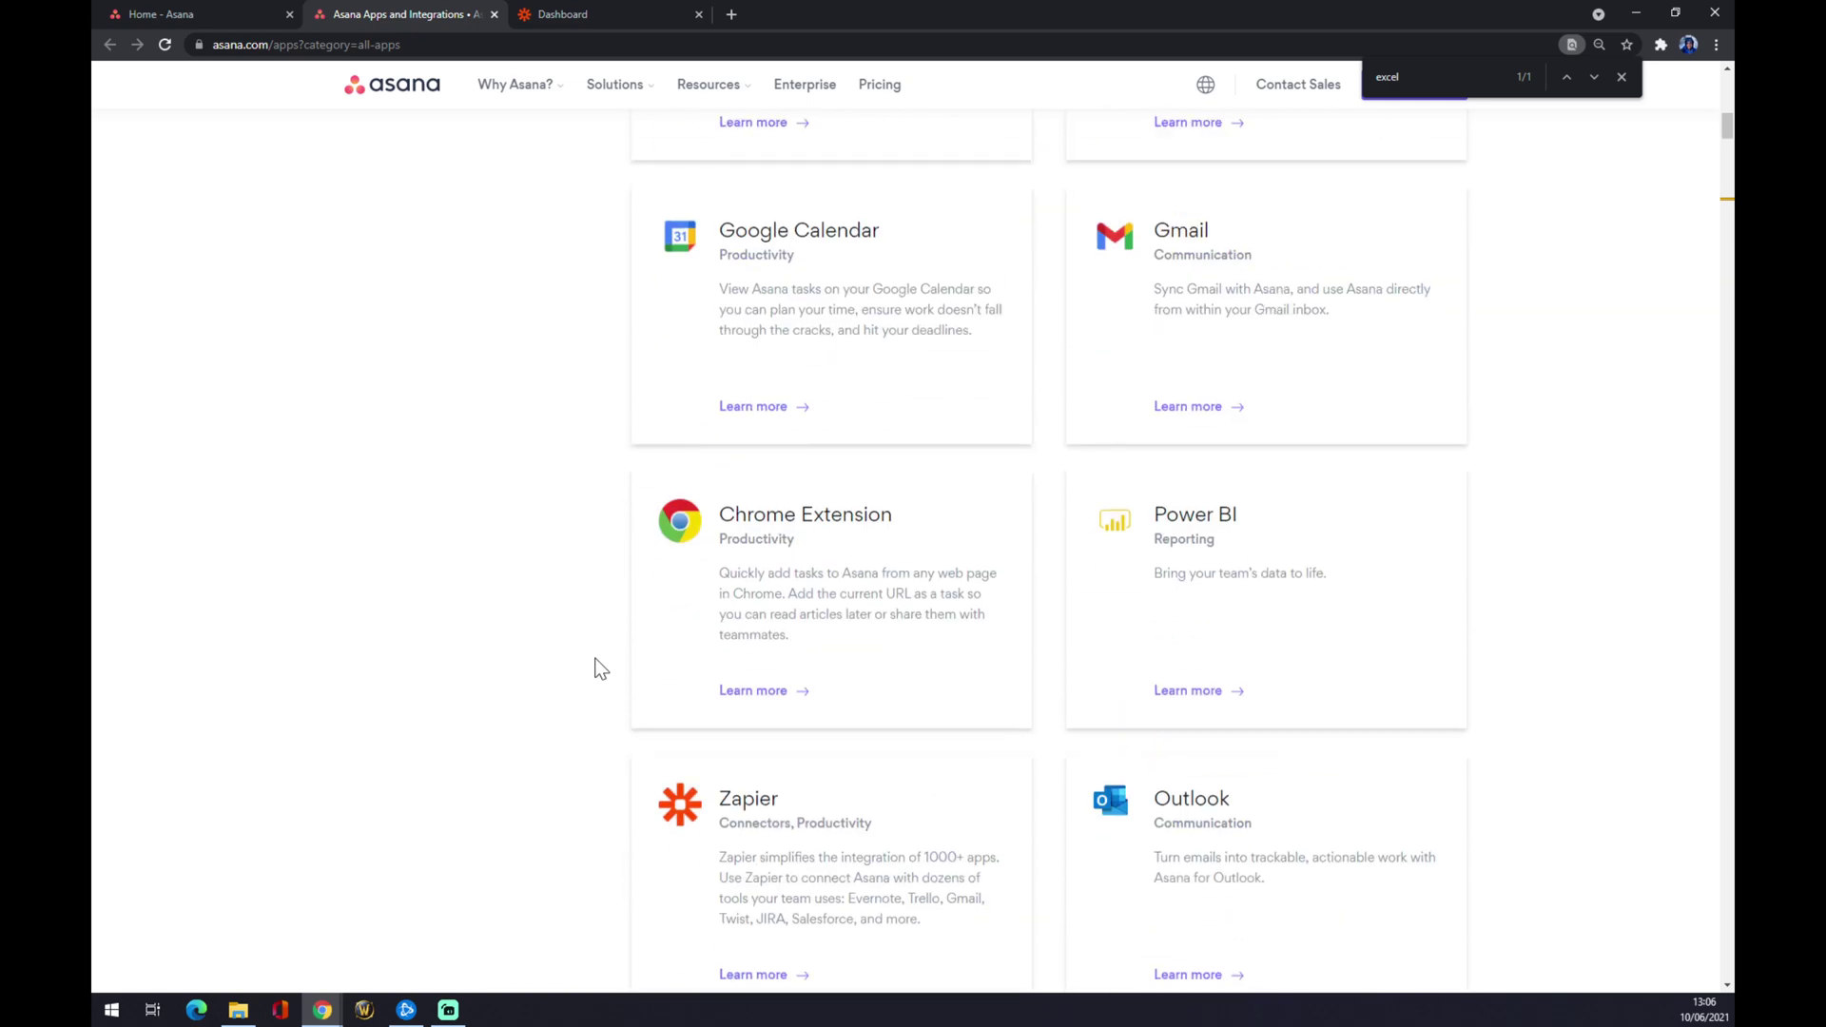
scroll(600, 662, "up", 2)
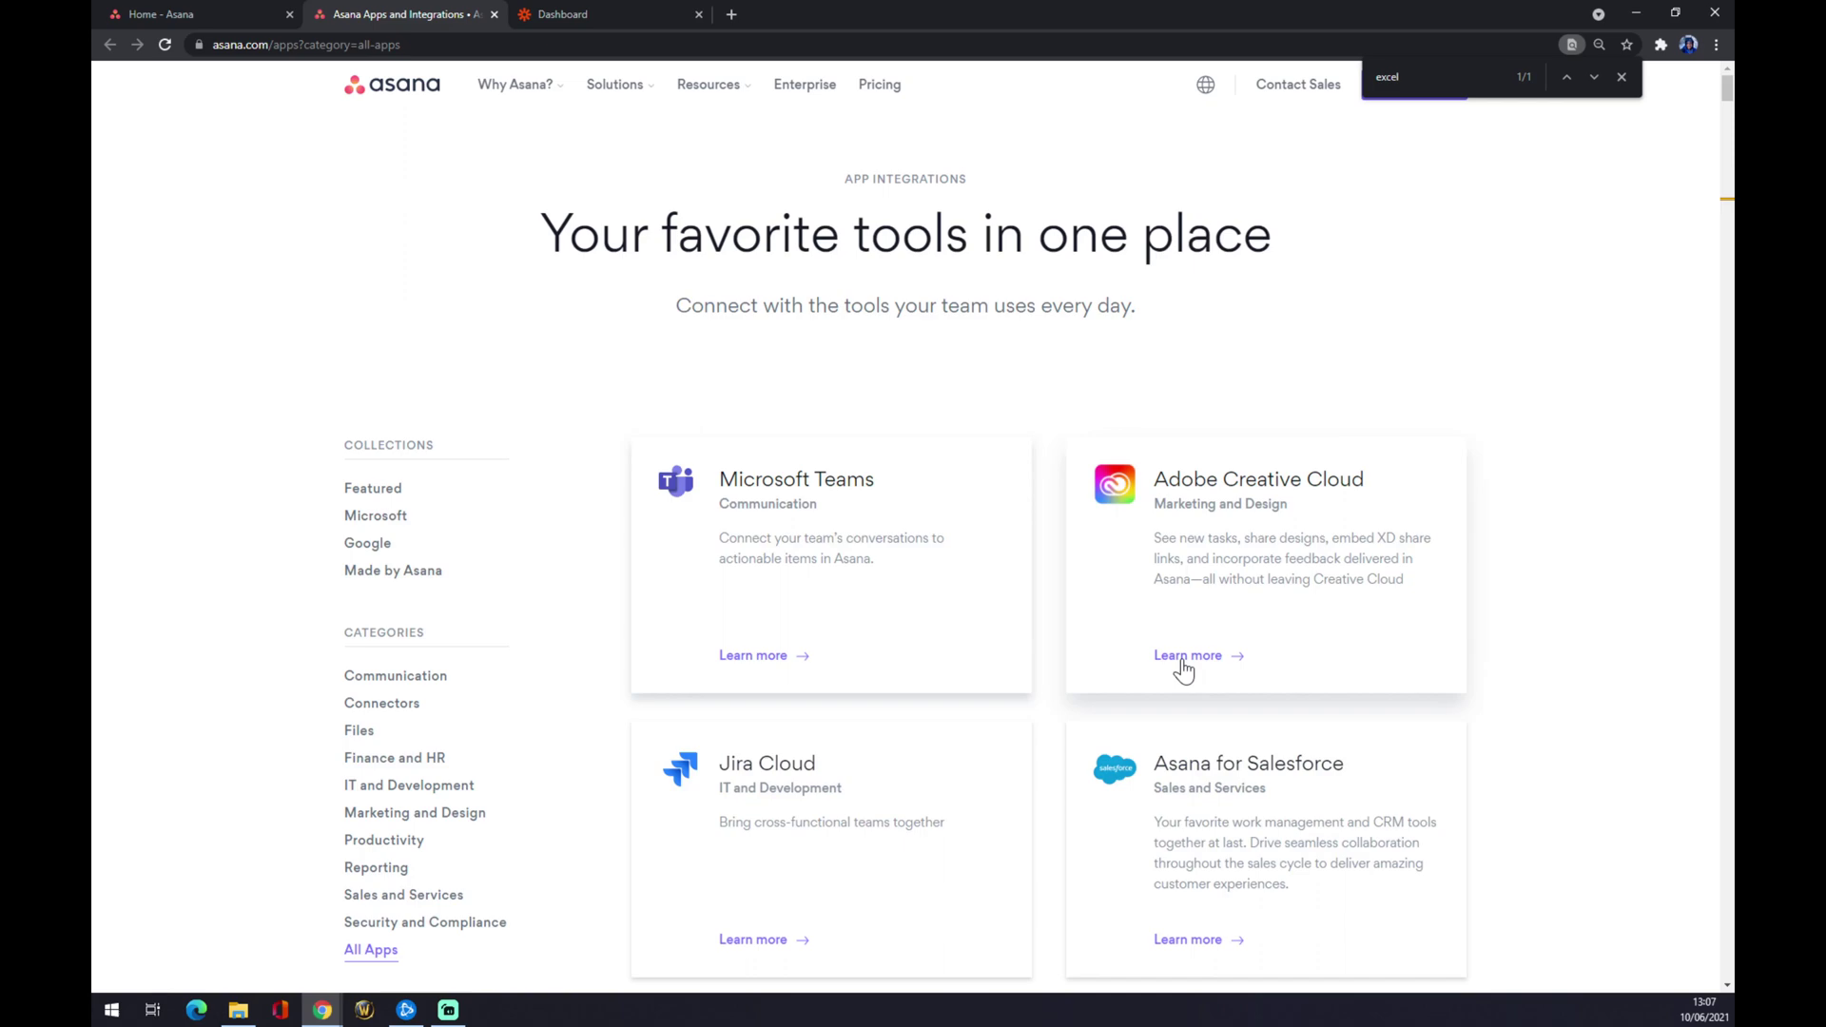
scroll(1297, 635, "down", 3)
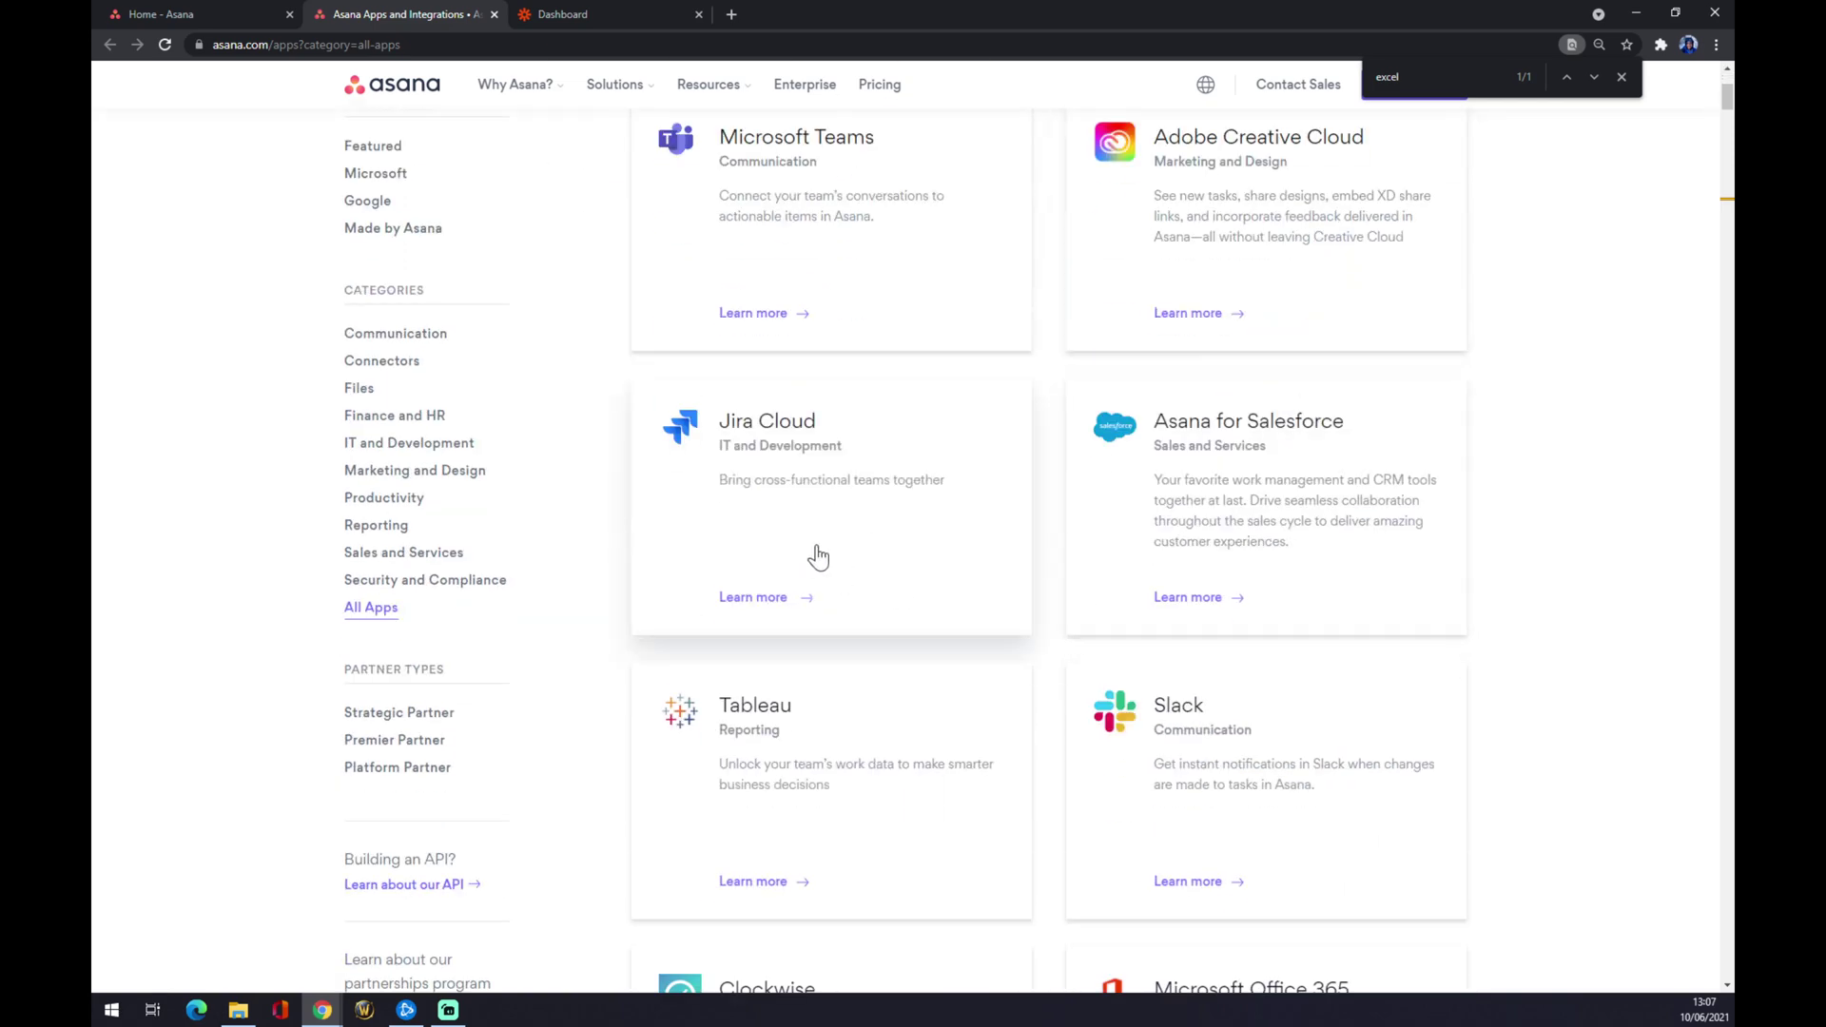
scroll(804, 561, "down", 5)
scroll(837, 547, "down", 5)
scroll(1047, 571, "up", 4)
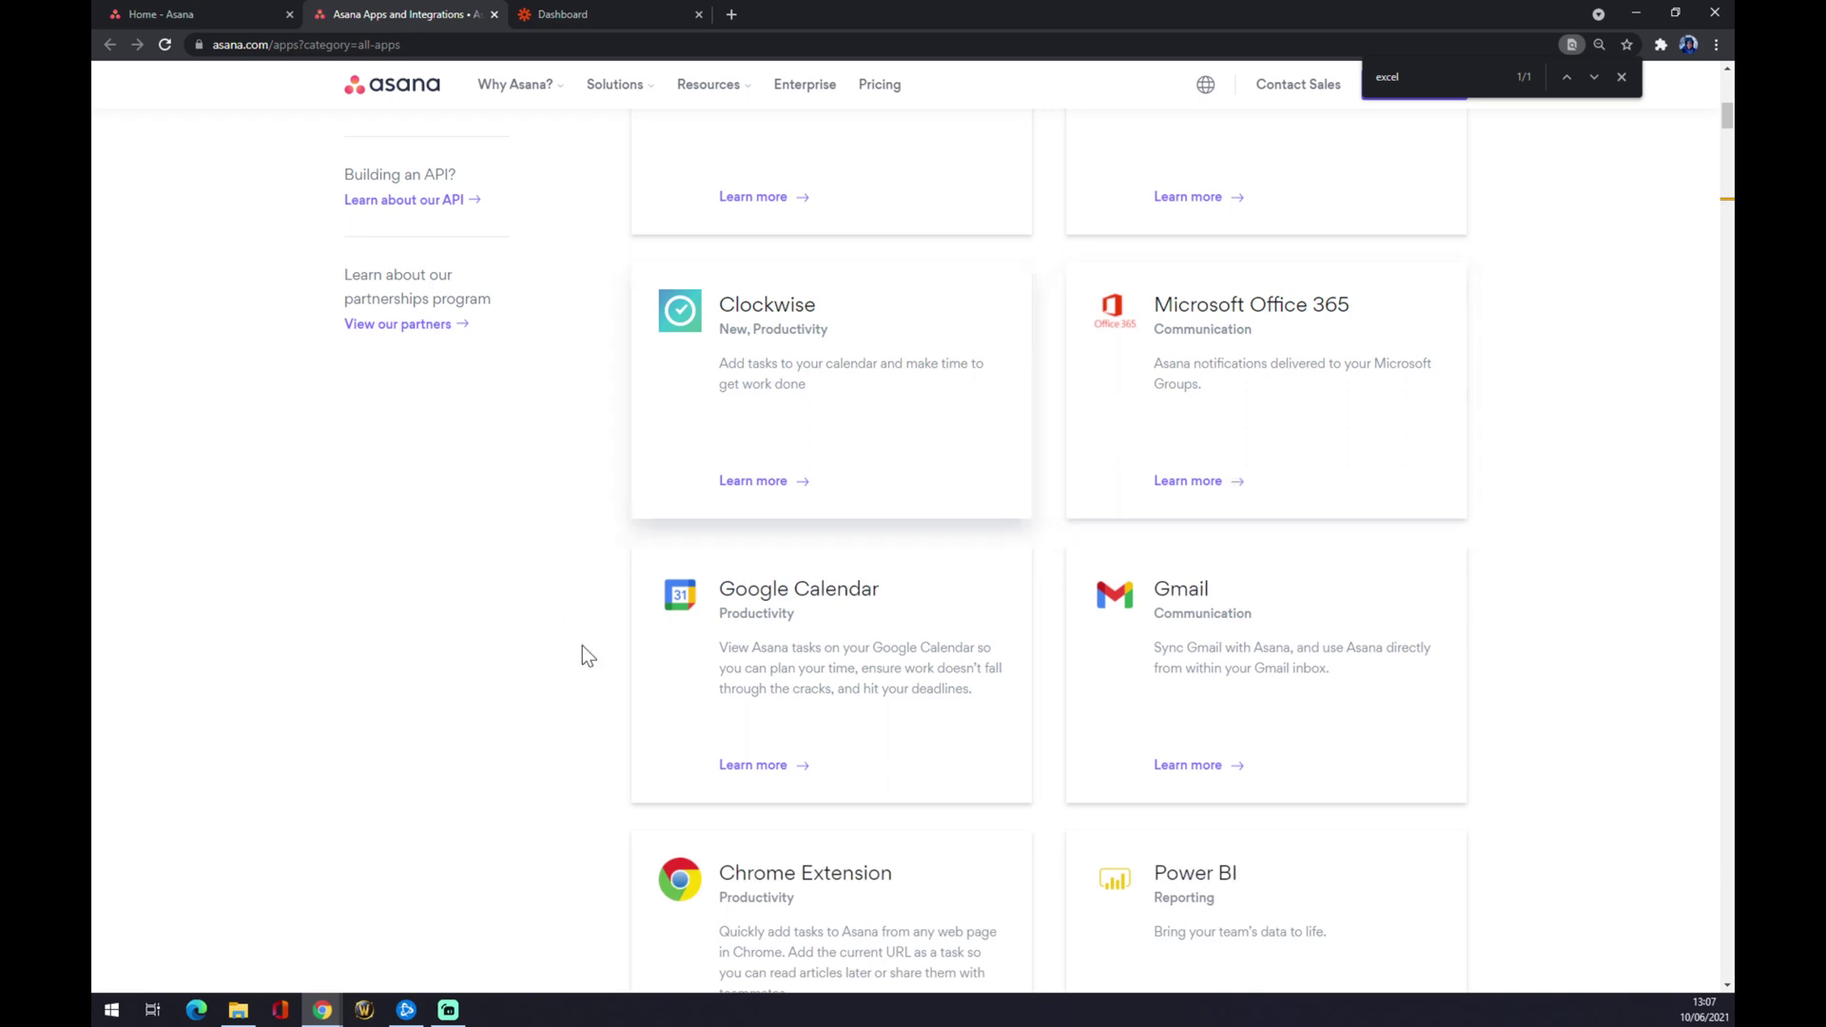
scroll(704, 650, "down", 2)
scroll(632, 653, "down", 2)
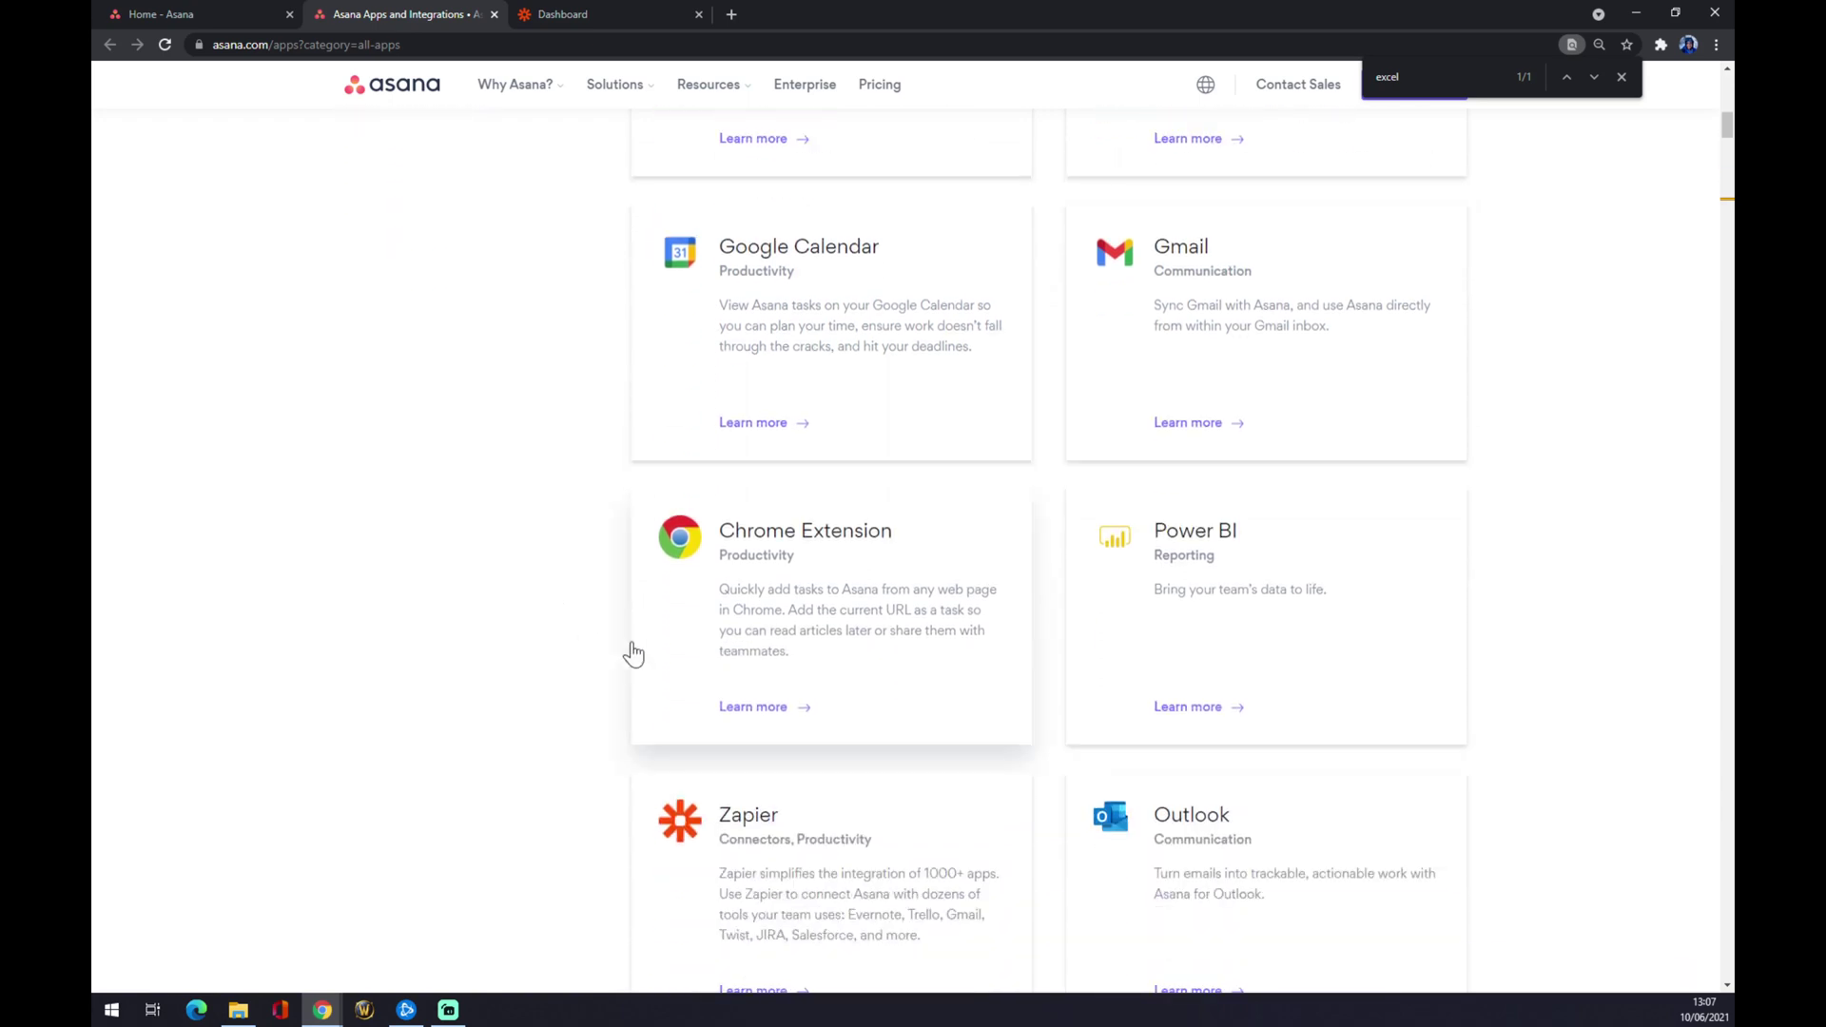
scroll(614, 651, "down", 2)
scroll(609, 647, "down", 2)
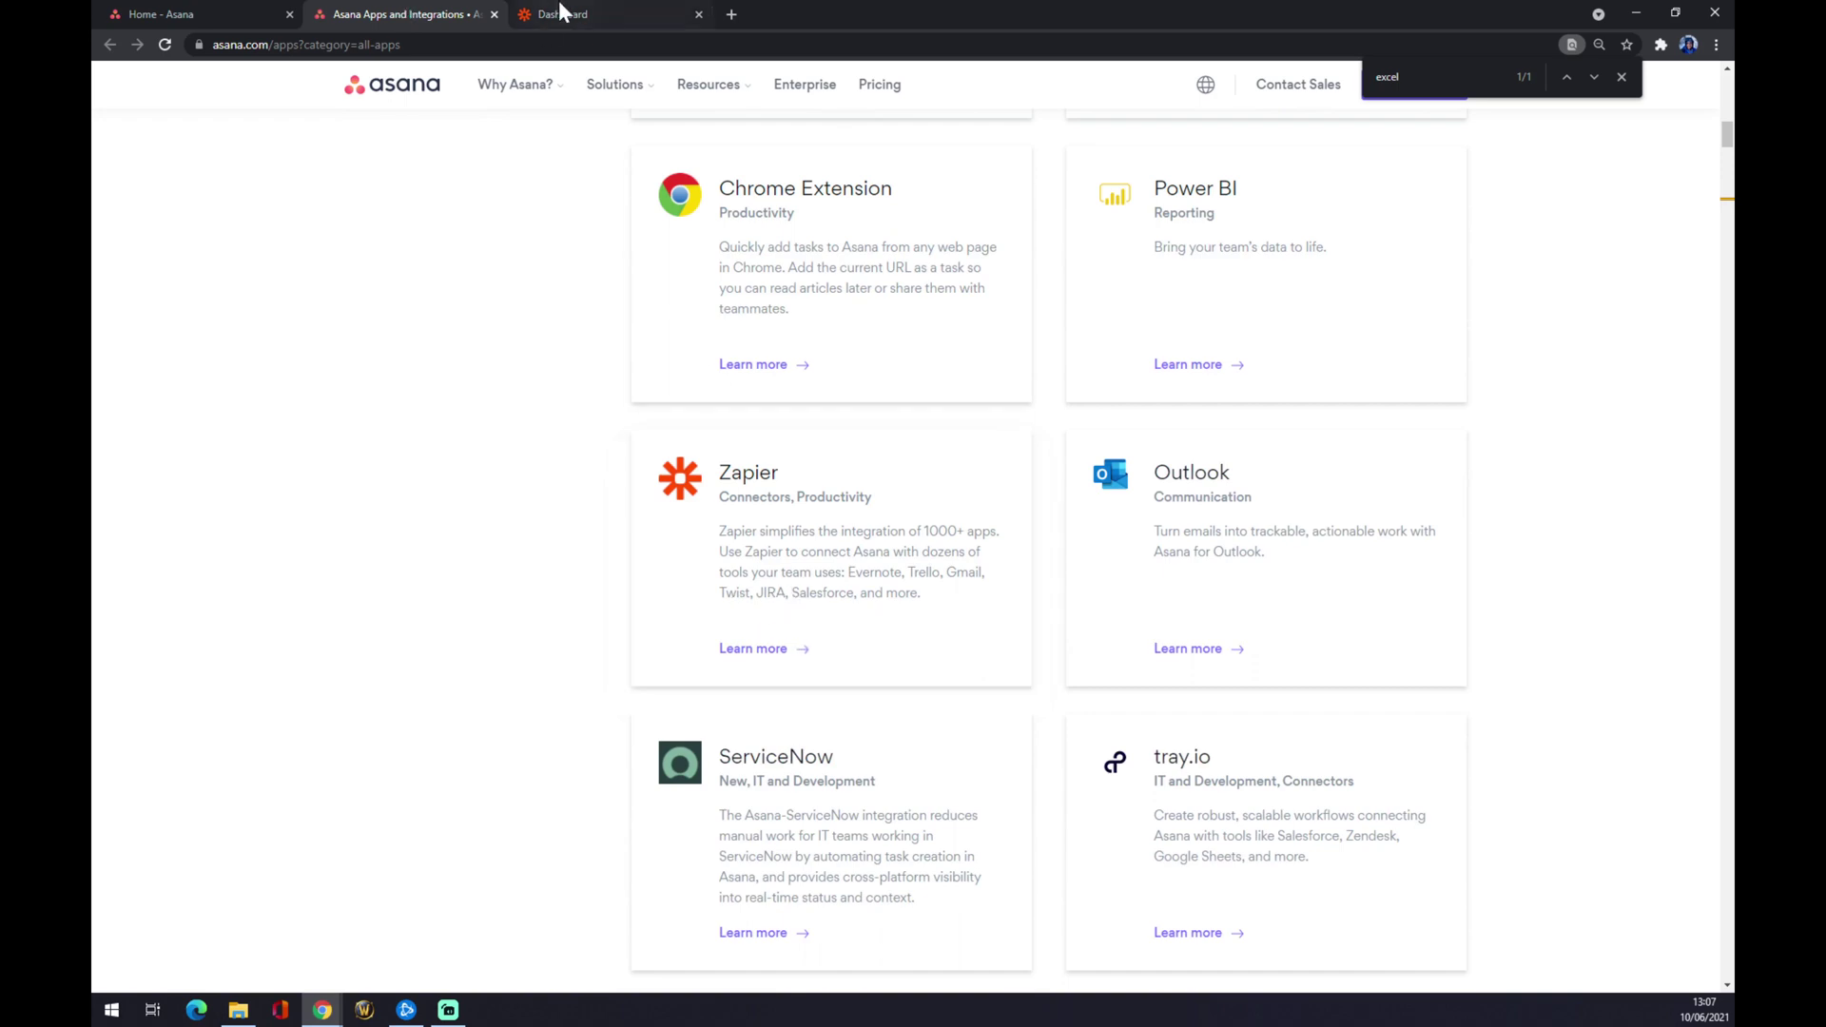
Create a new zap from the Zapier dashboard and name it 'Asana to Excel'.
left_click(522, 17)
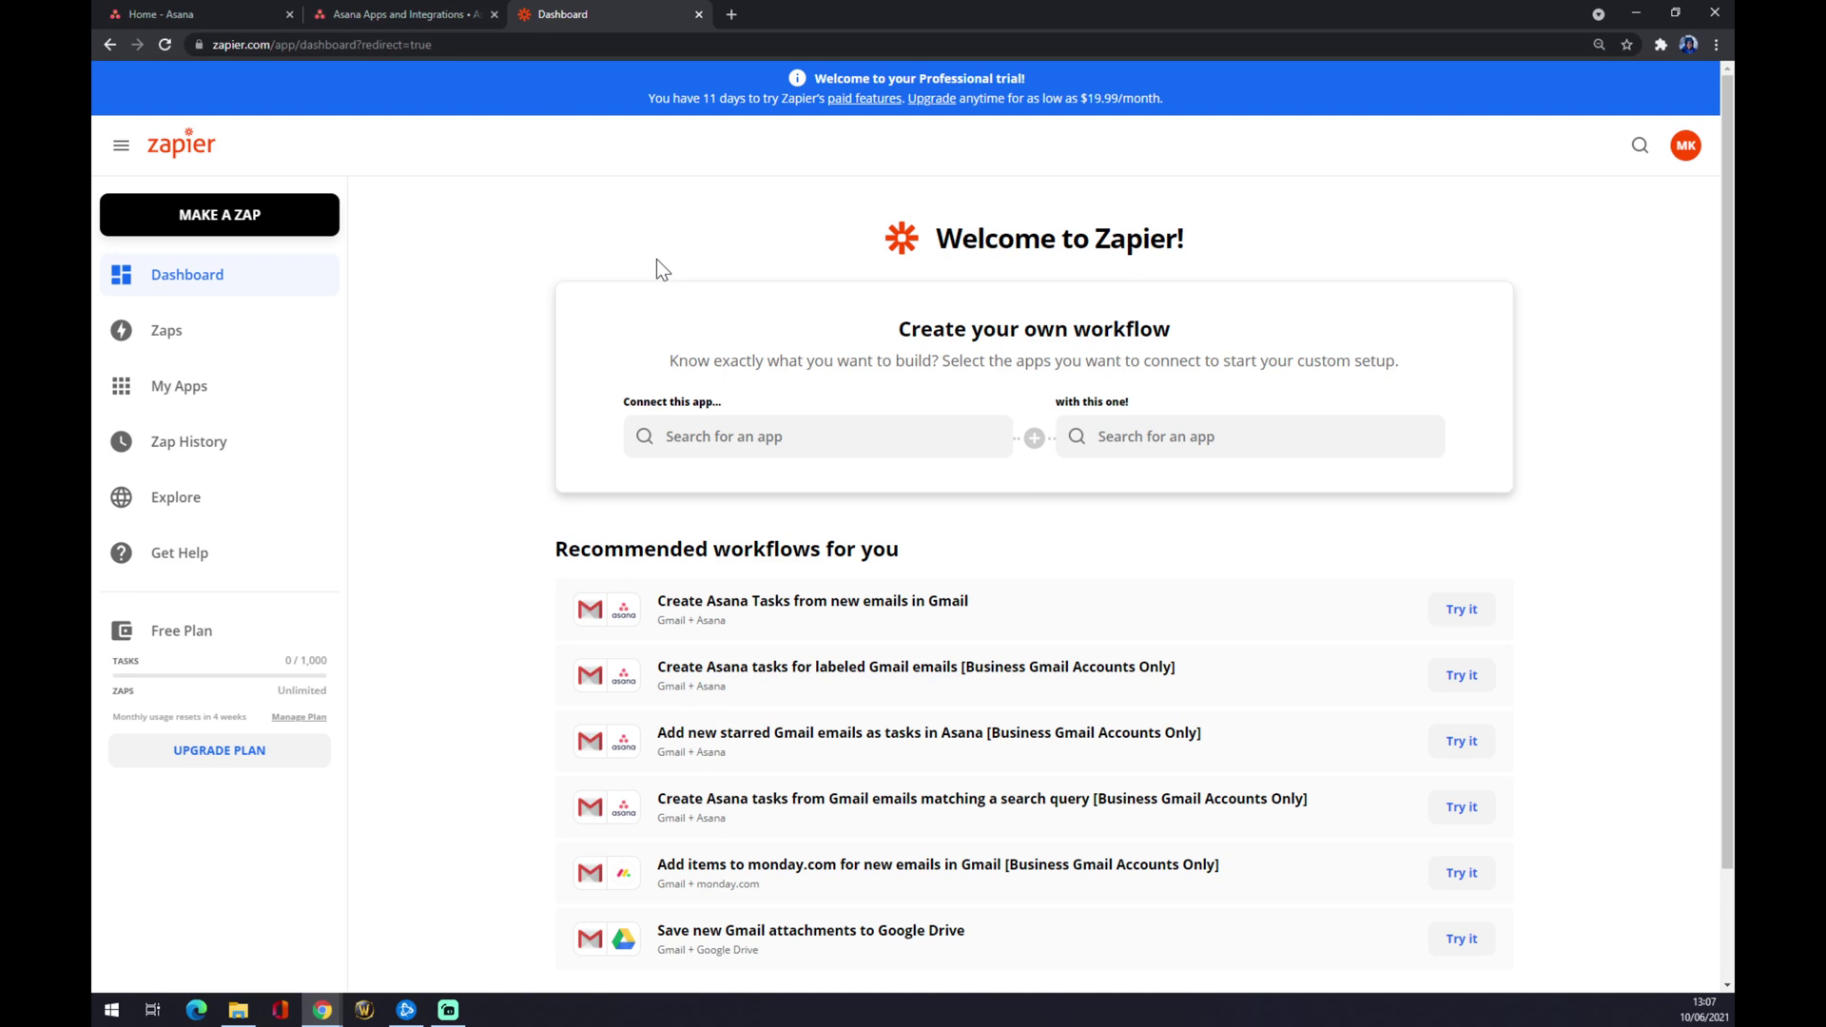
left_click(308, 225)
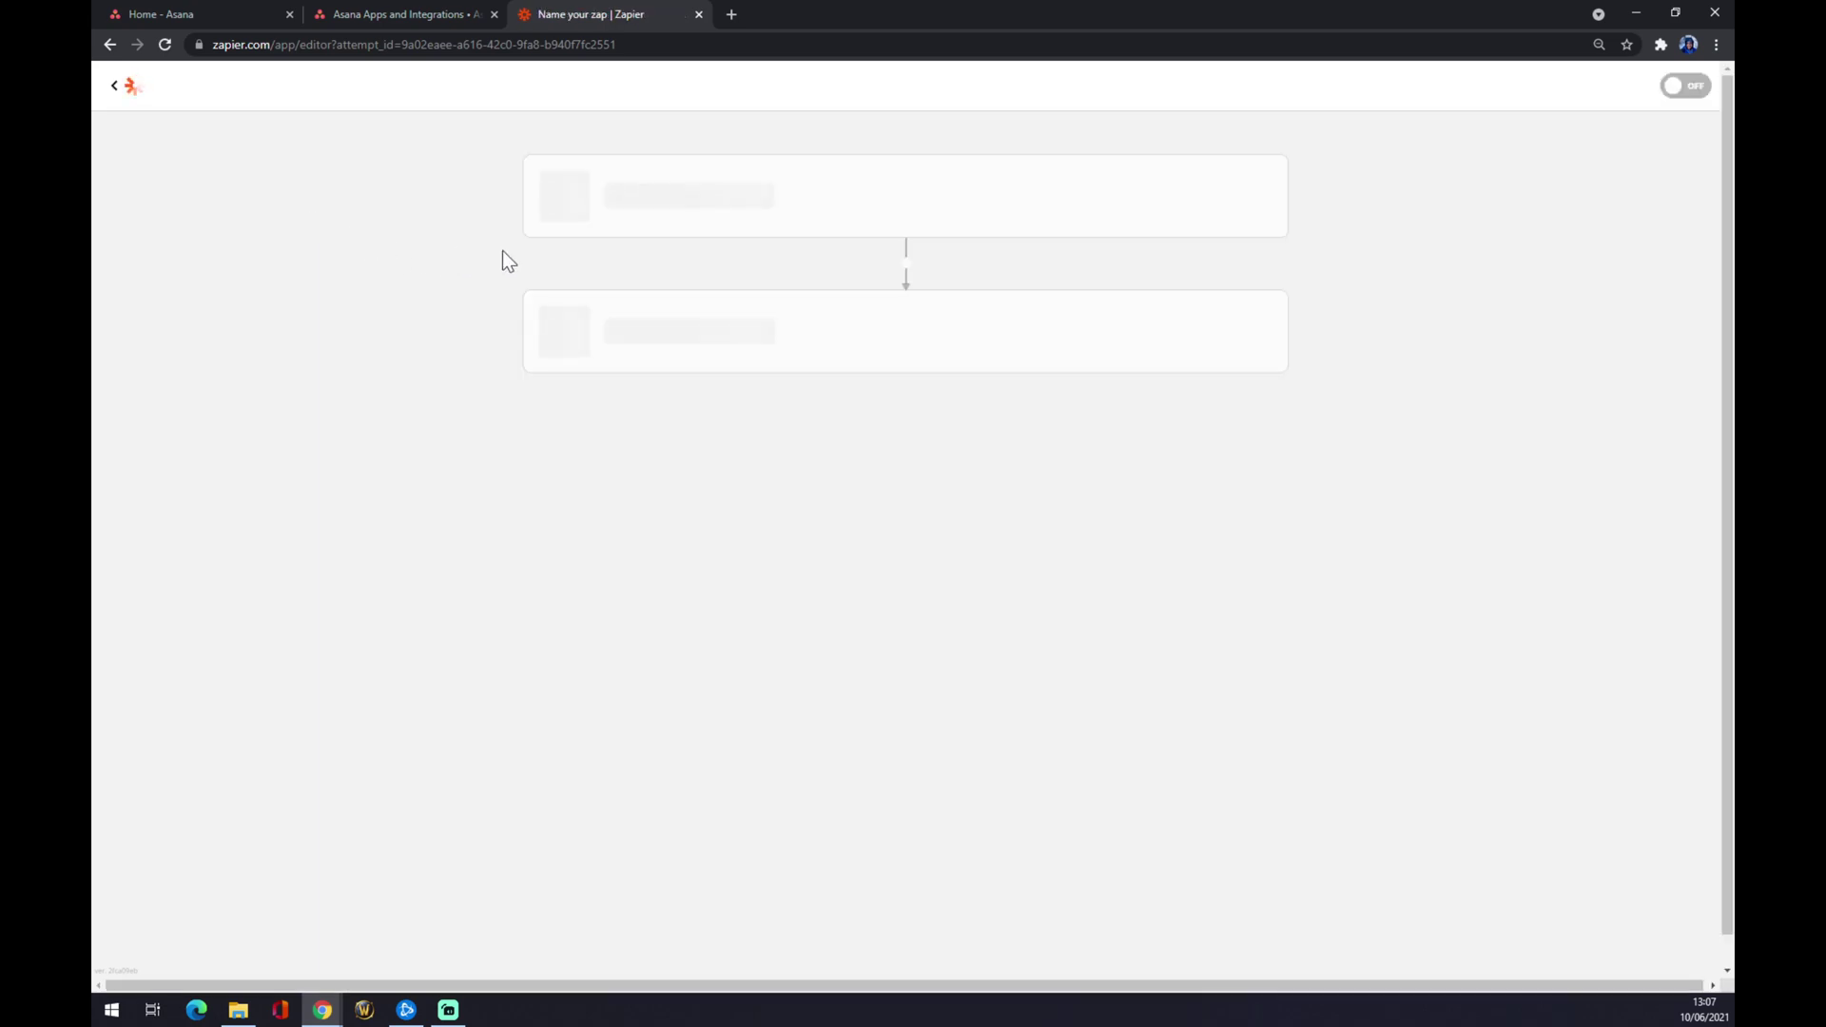
left_click(196, 121)
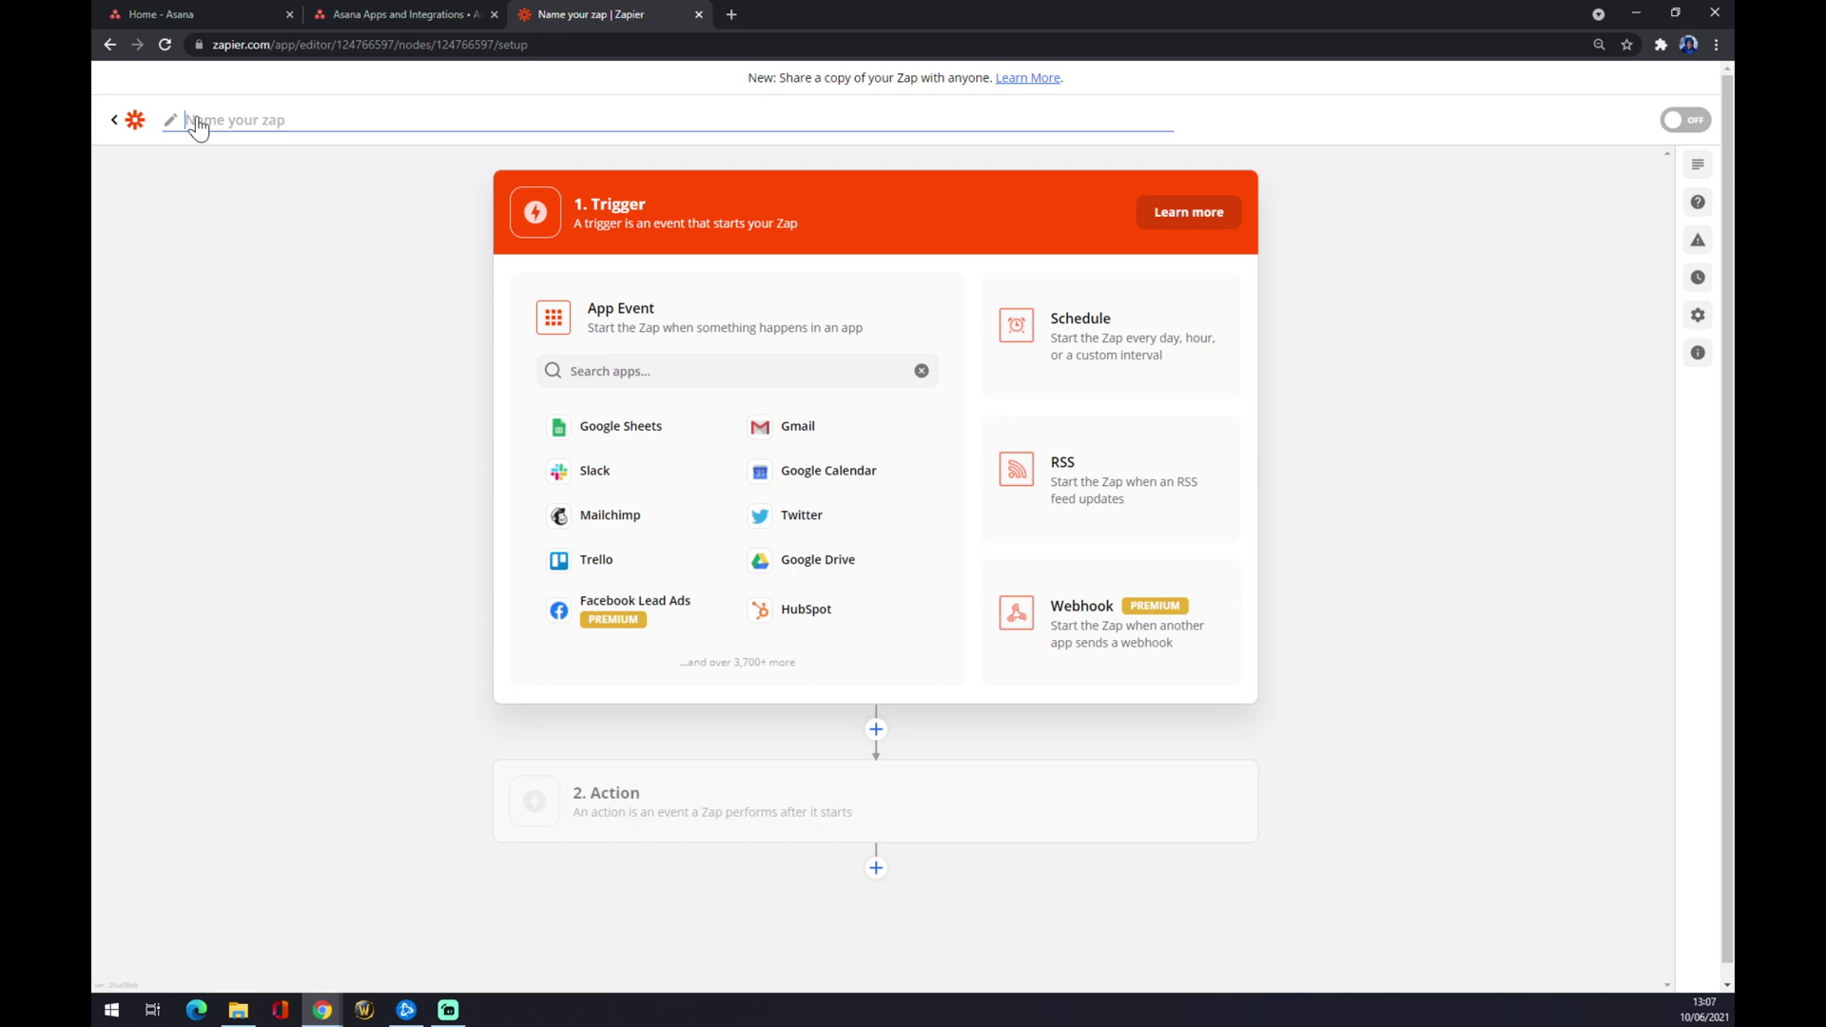
type("Asana to Excel")
key("Return")
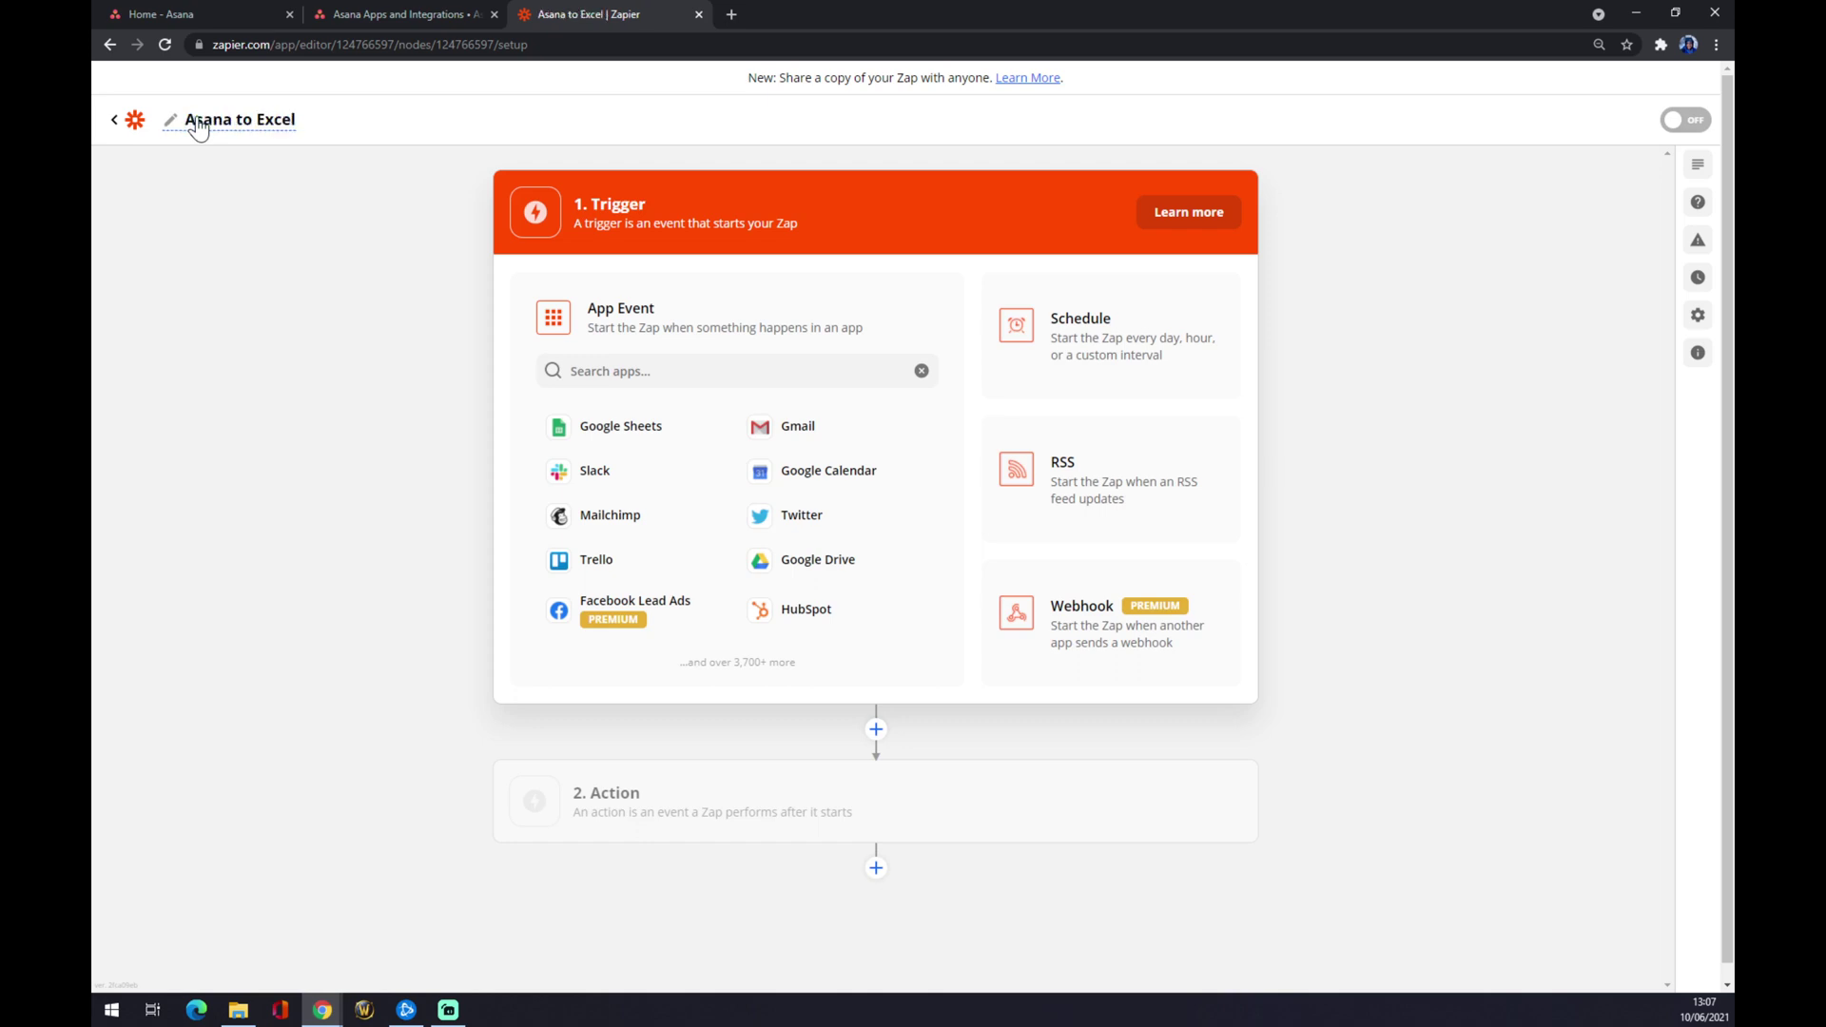
Set the trigger app to Asana with the New User event, then continue.
left_click(579, 362)
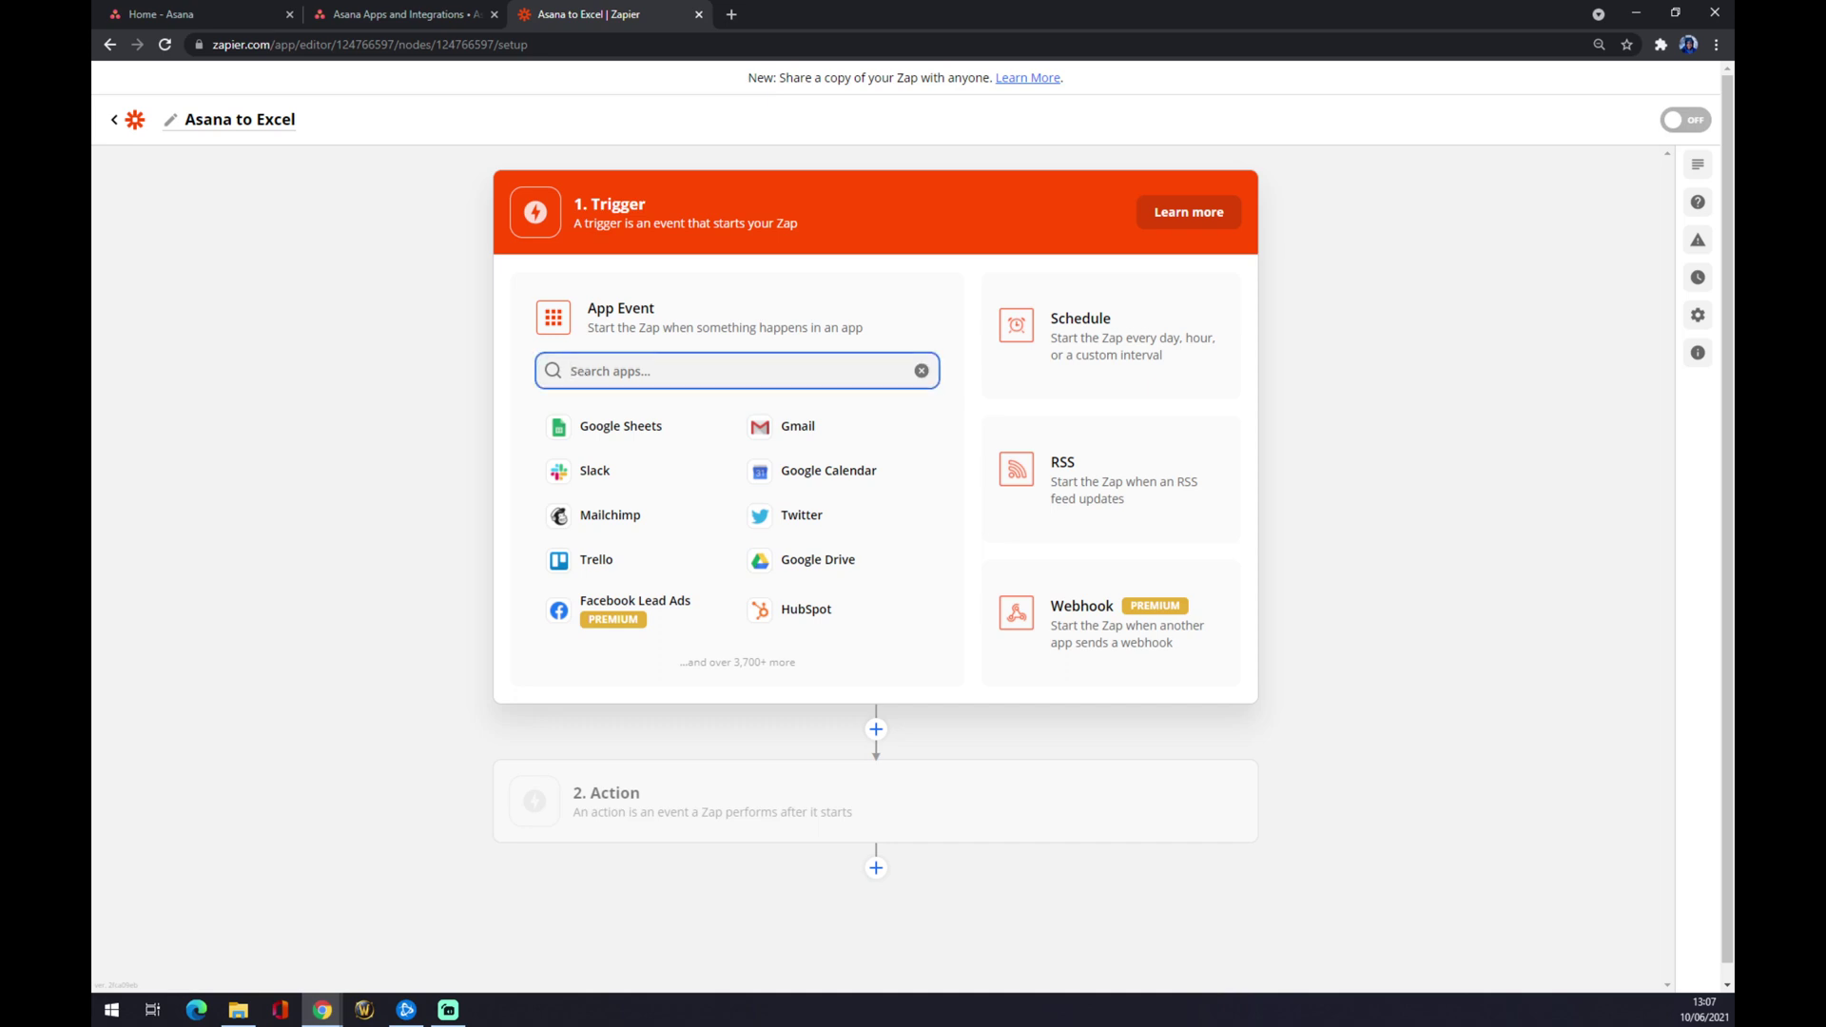
type("asana")
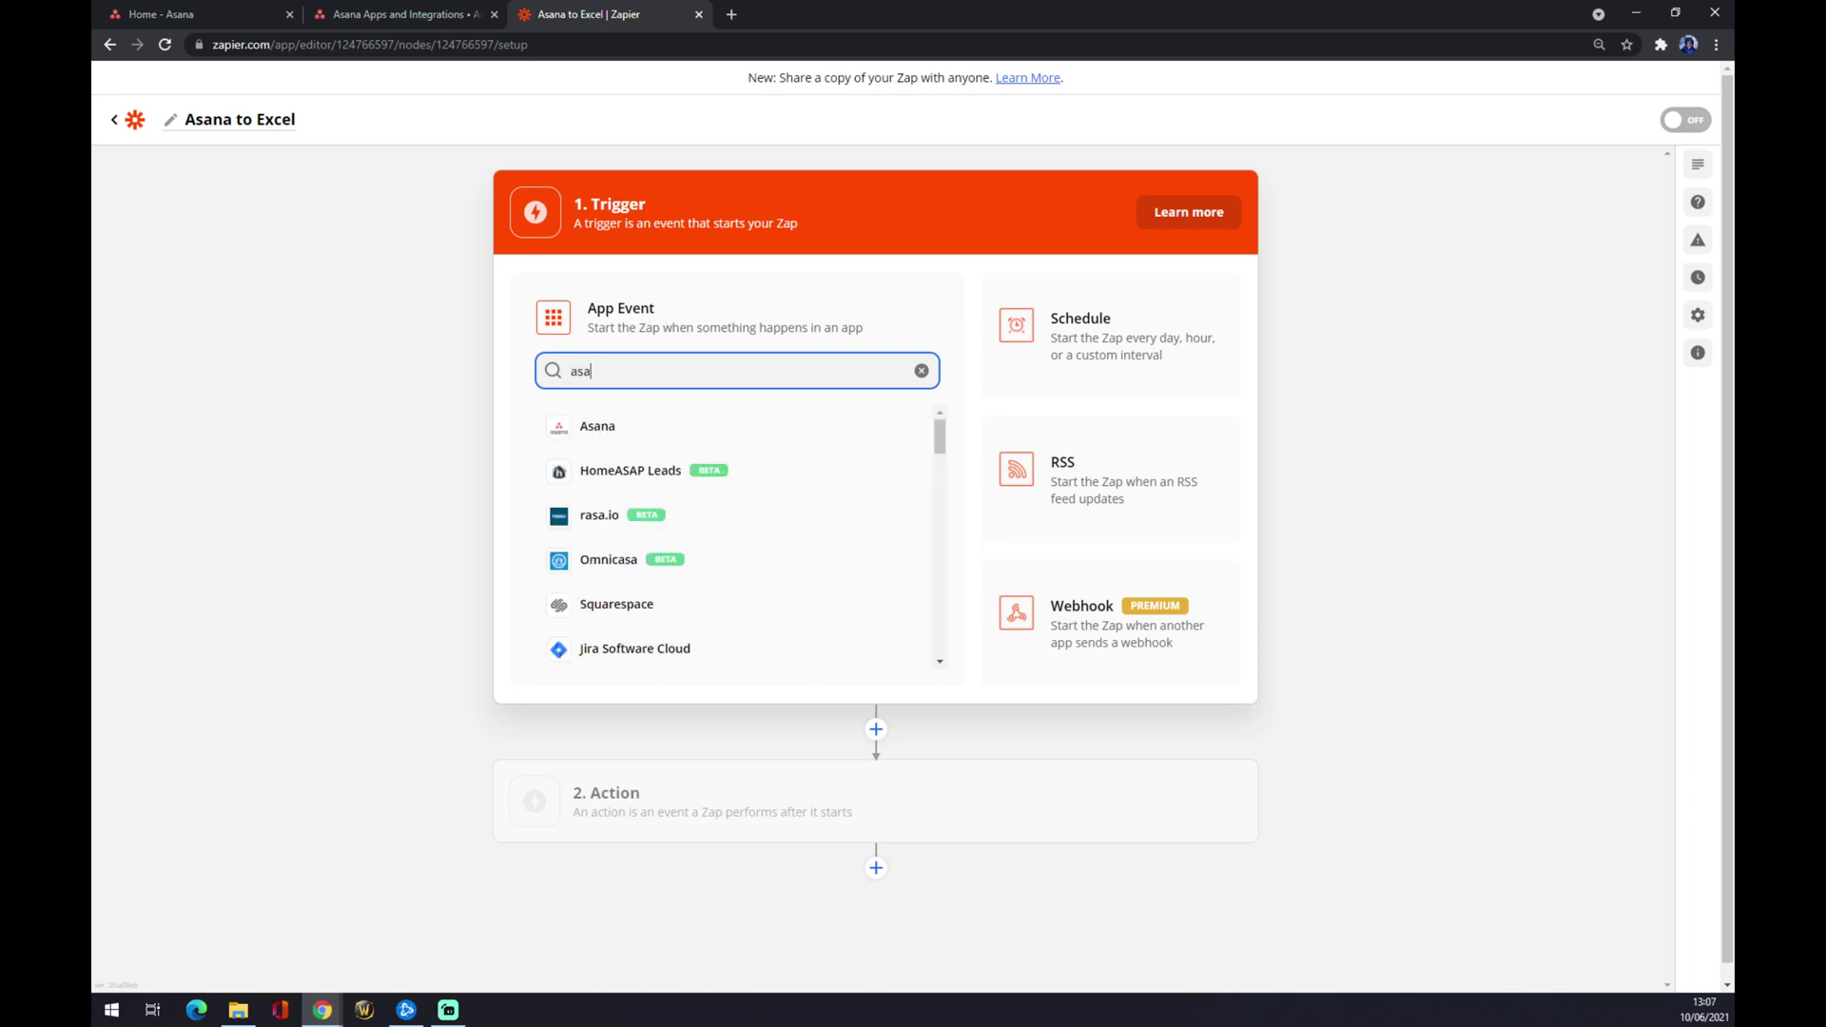
left_click(597, 427)
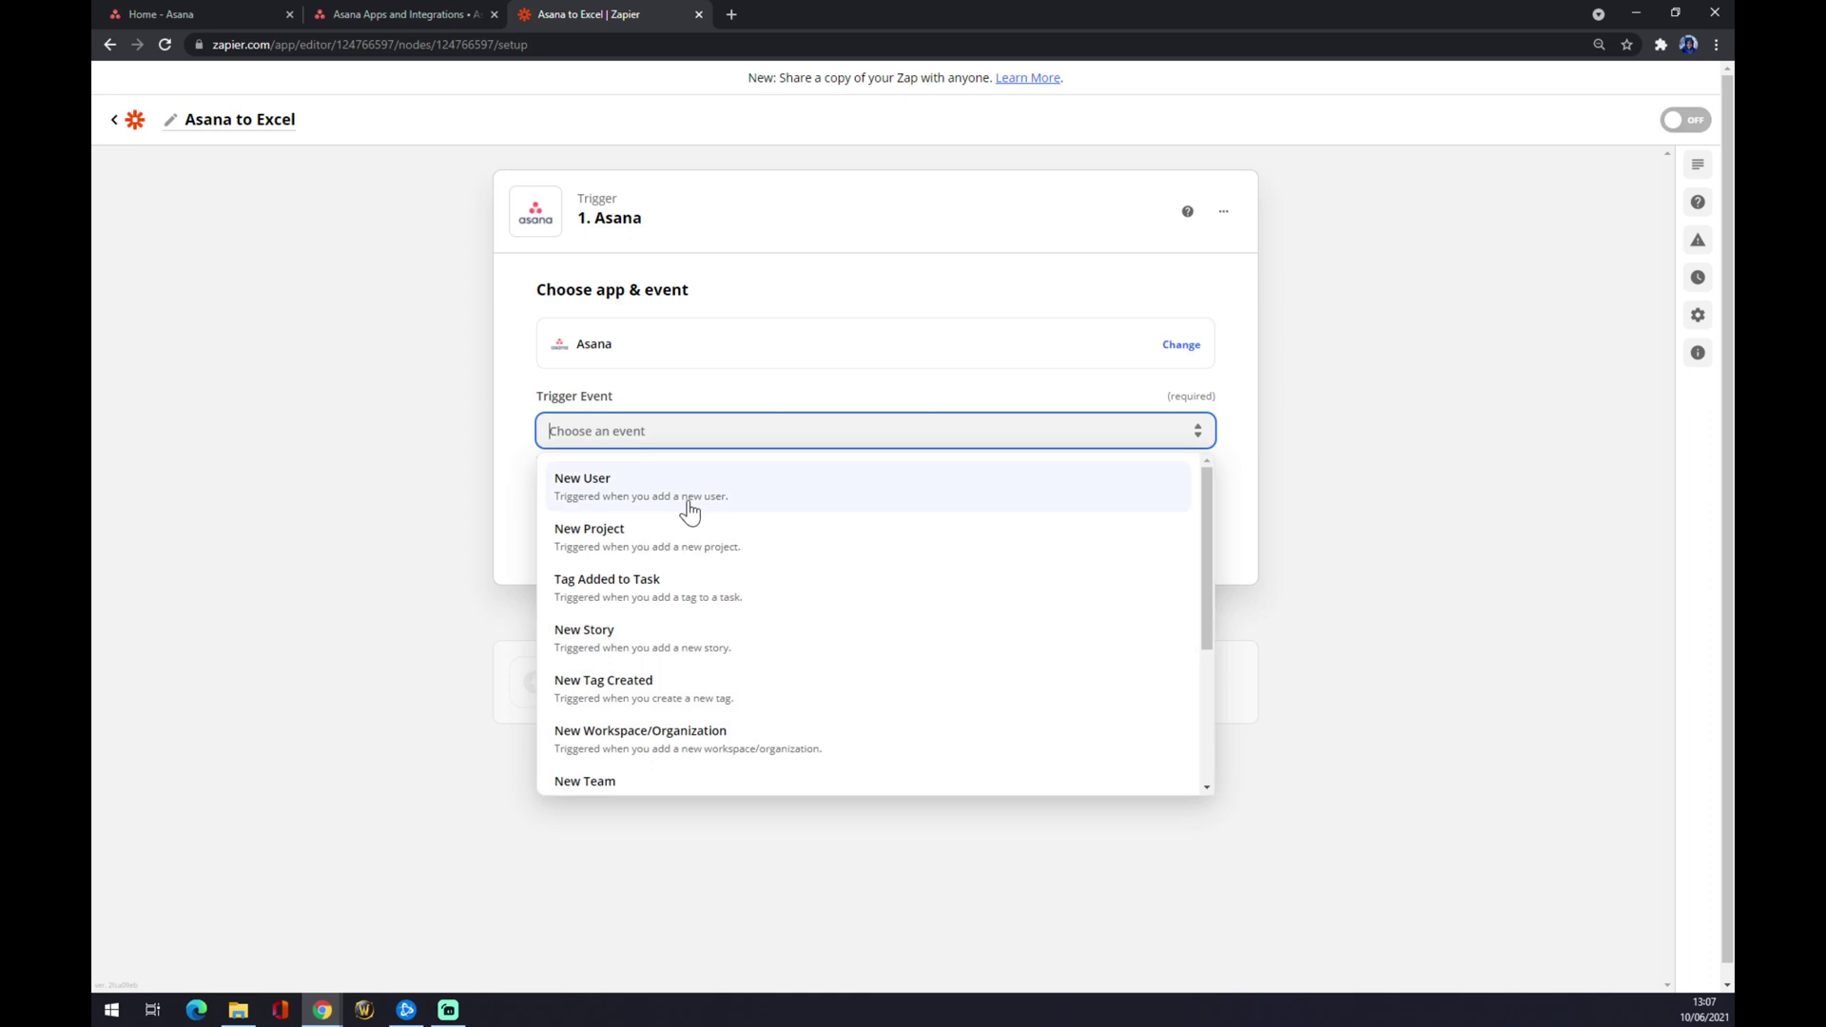
scroll(701, 652, "down", 5)
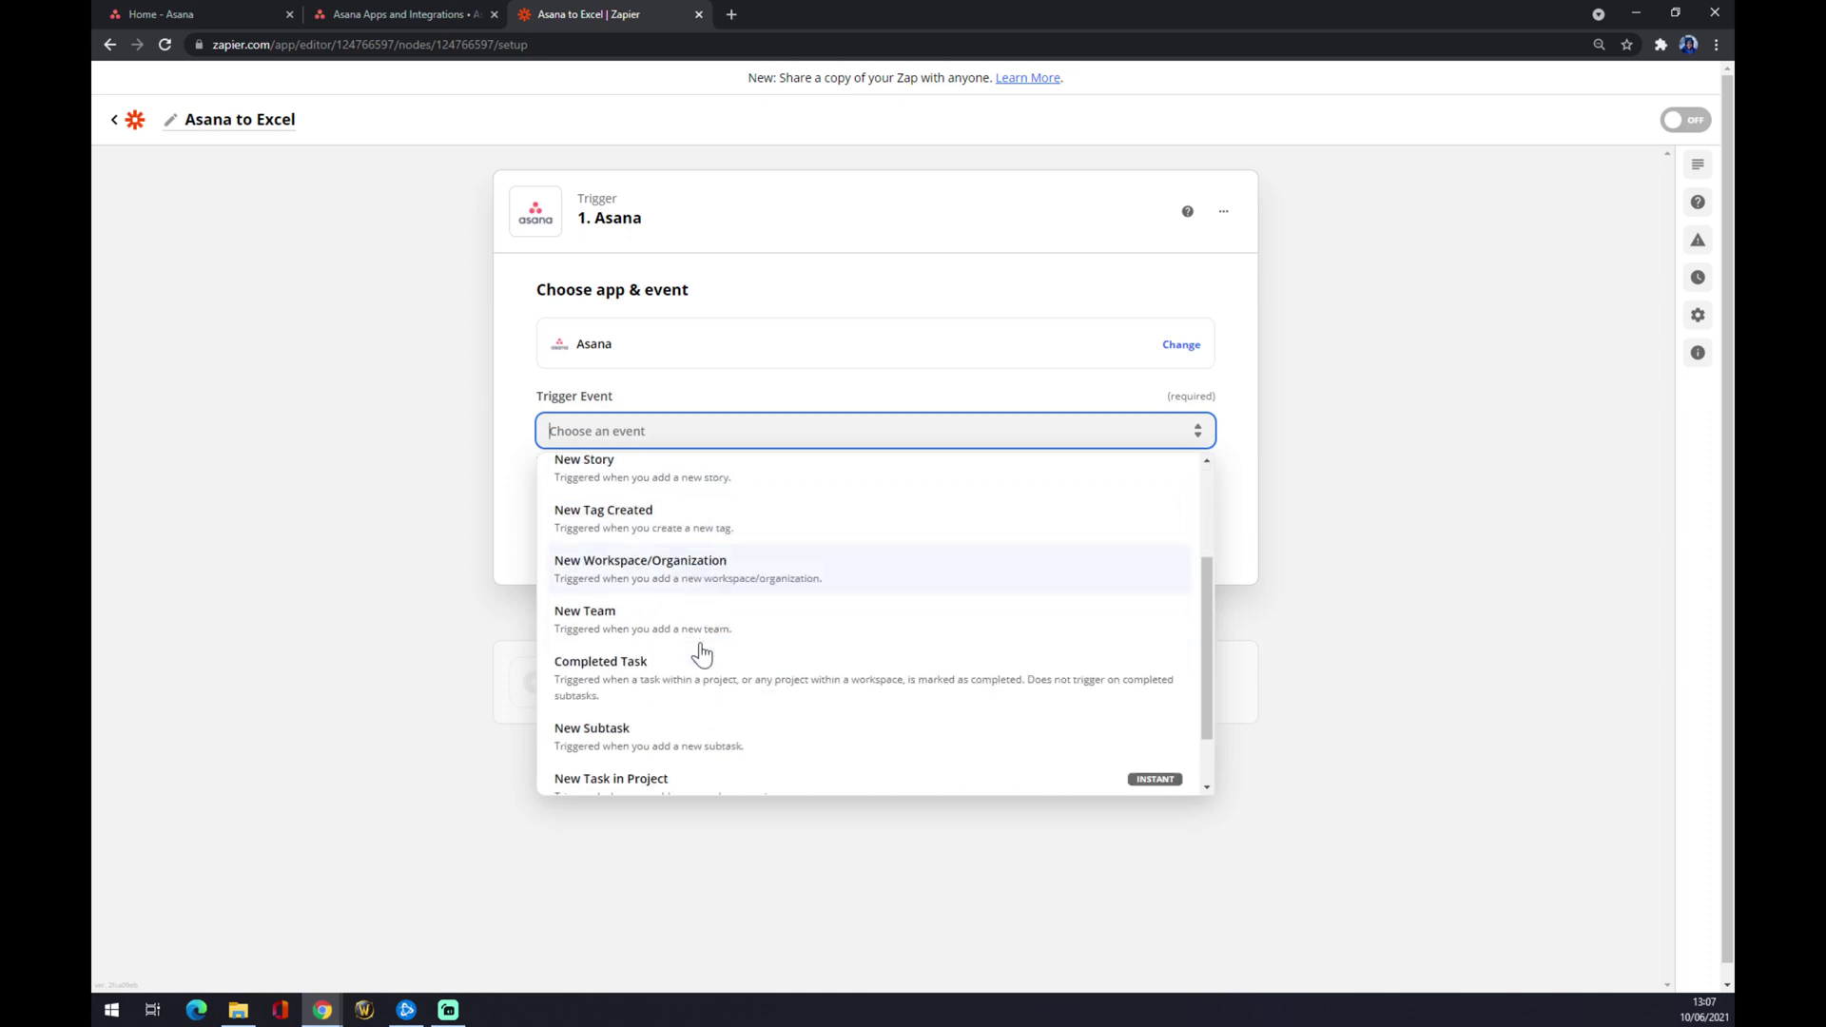
scroll(701, 653, "up", 5)
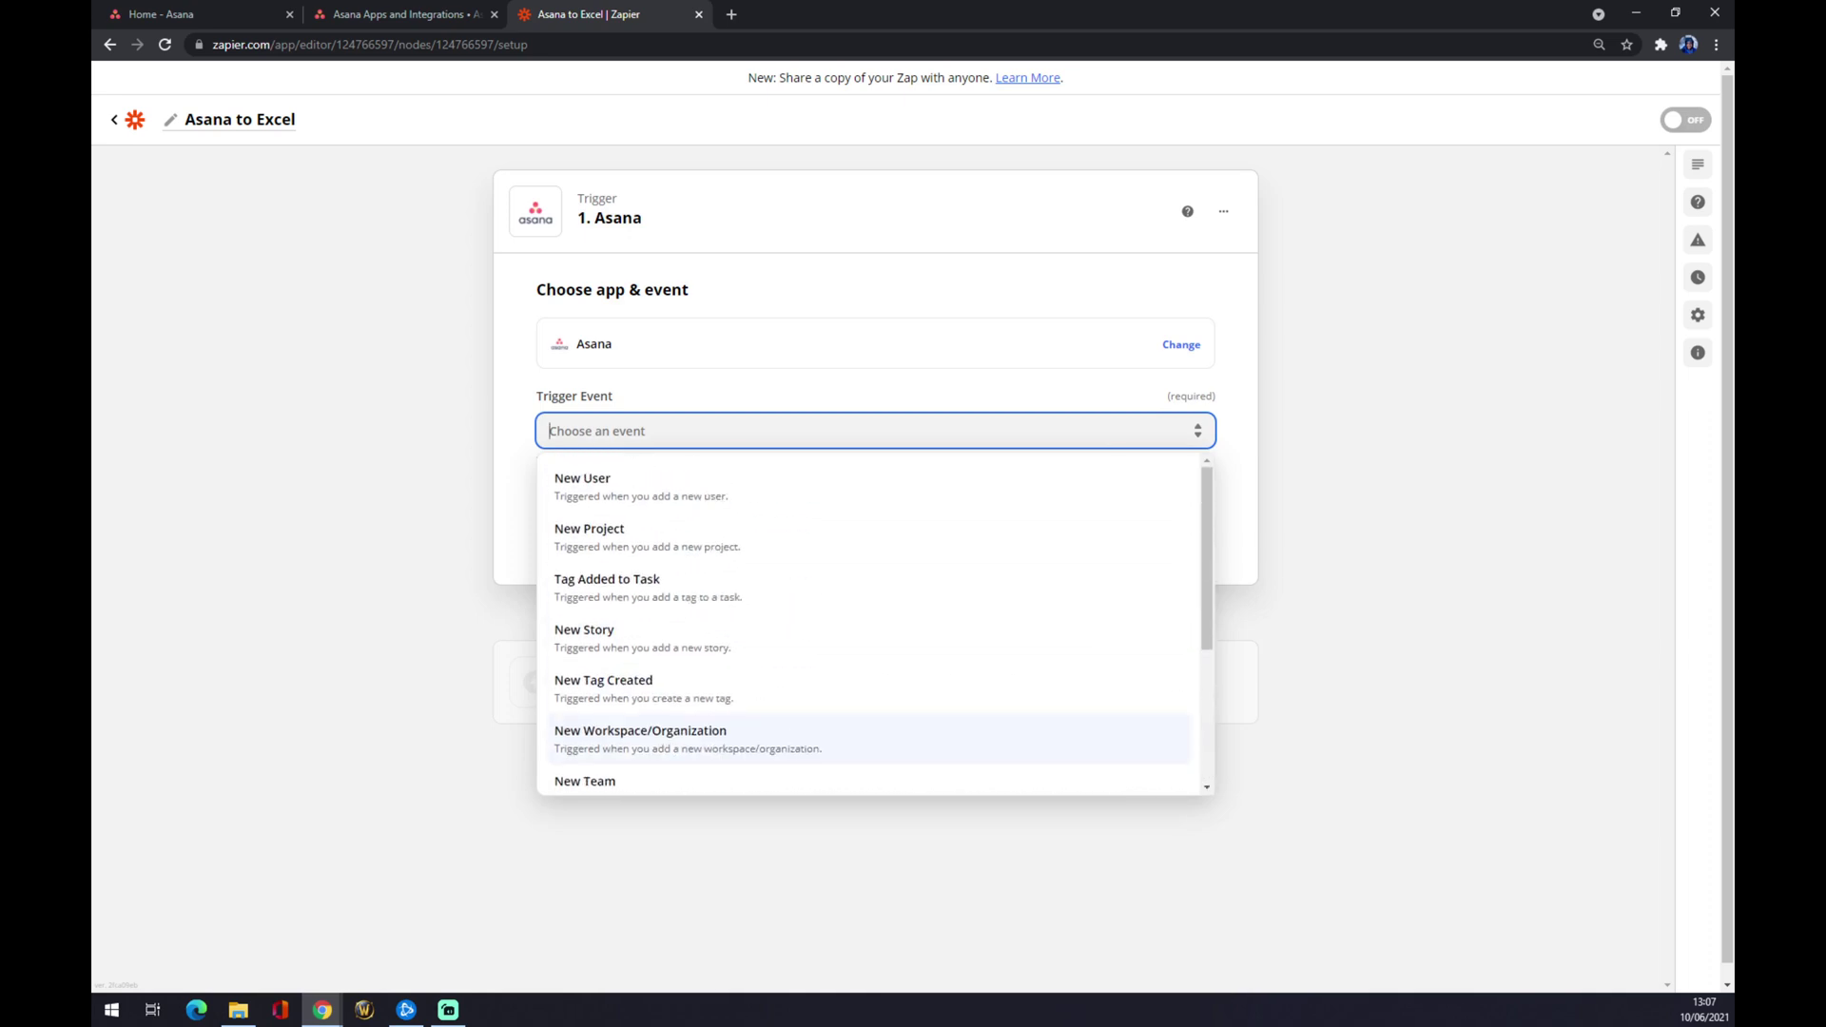
left_click(592, 511)
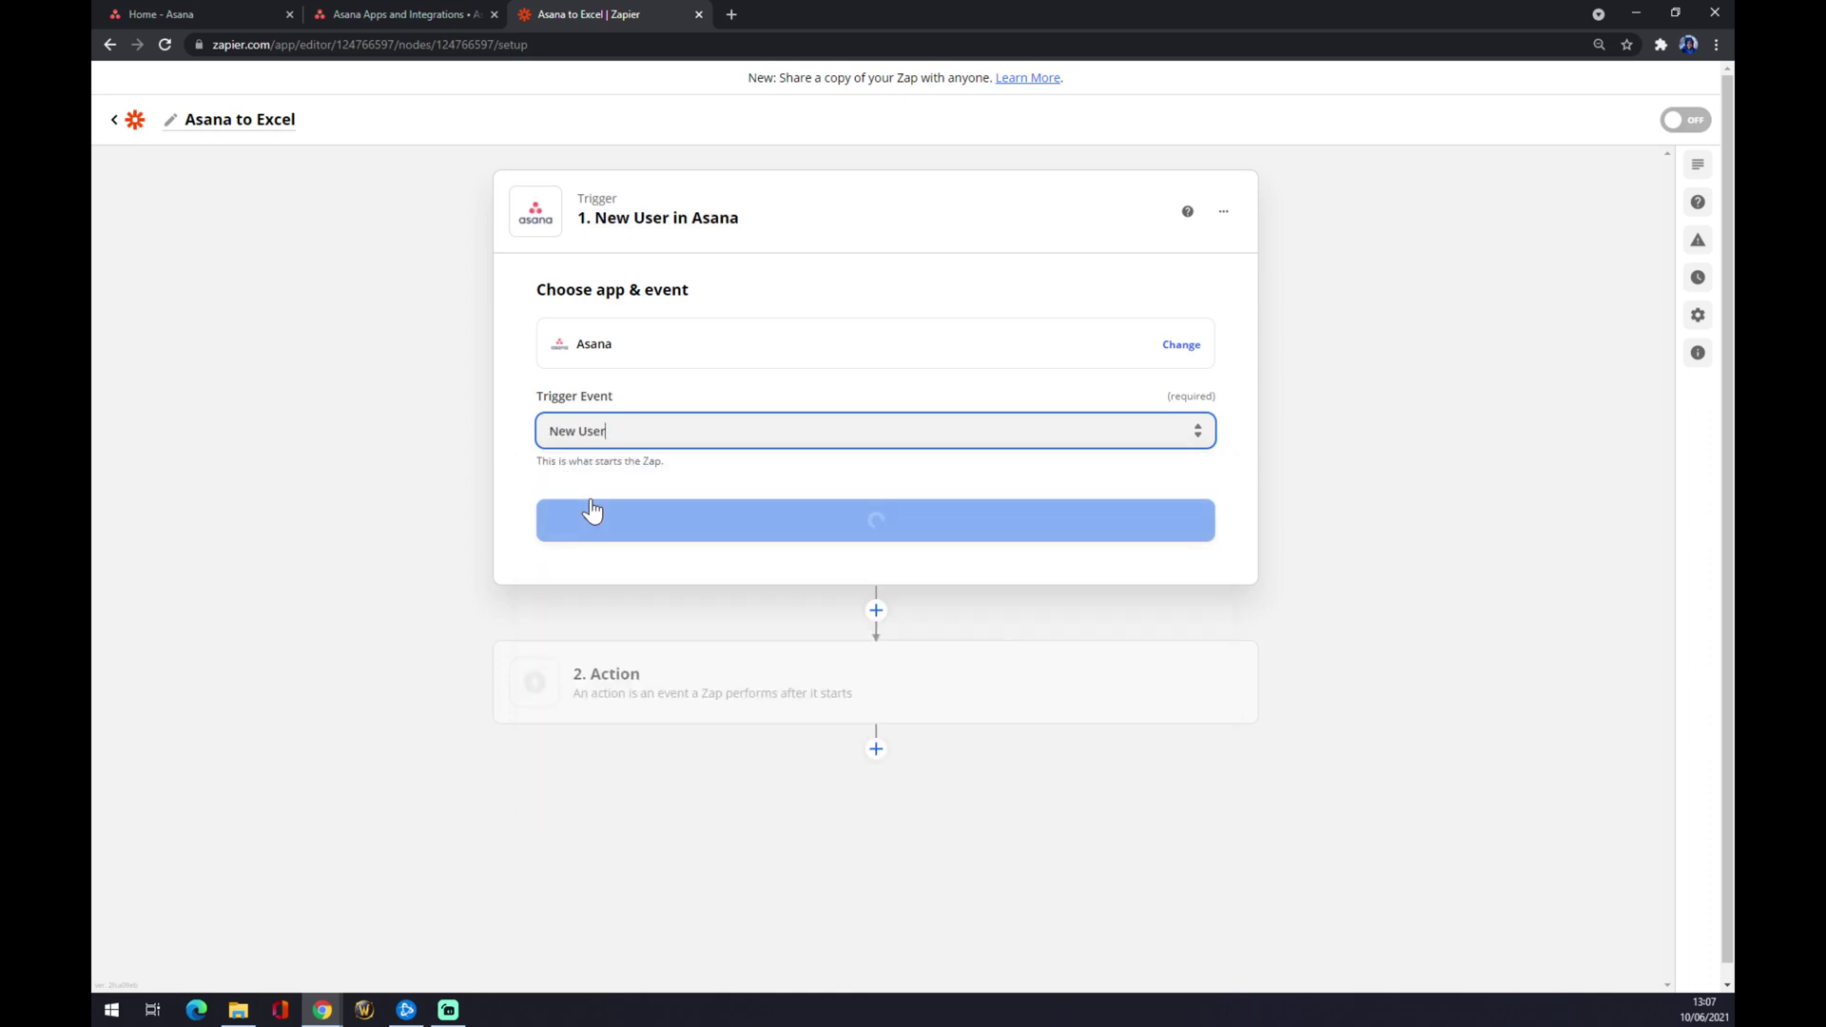
left_click(615, 521)
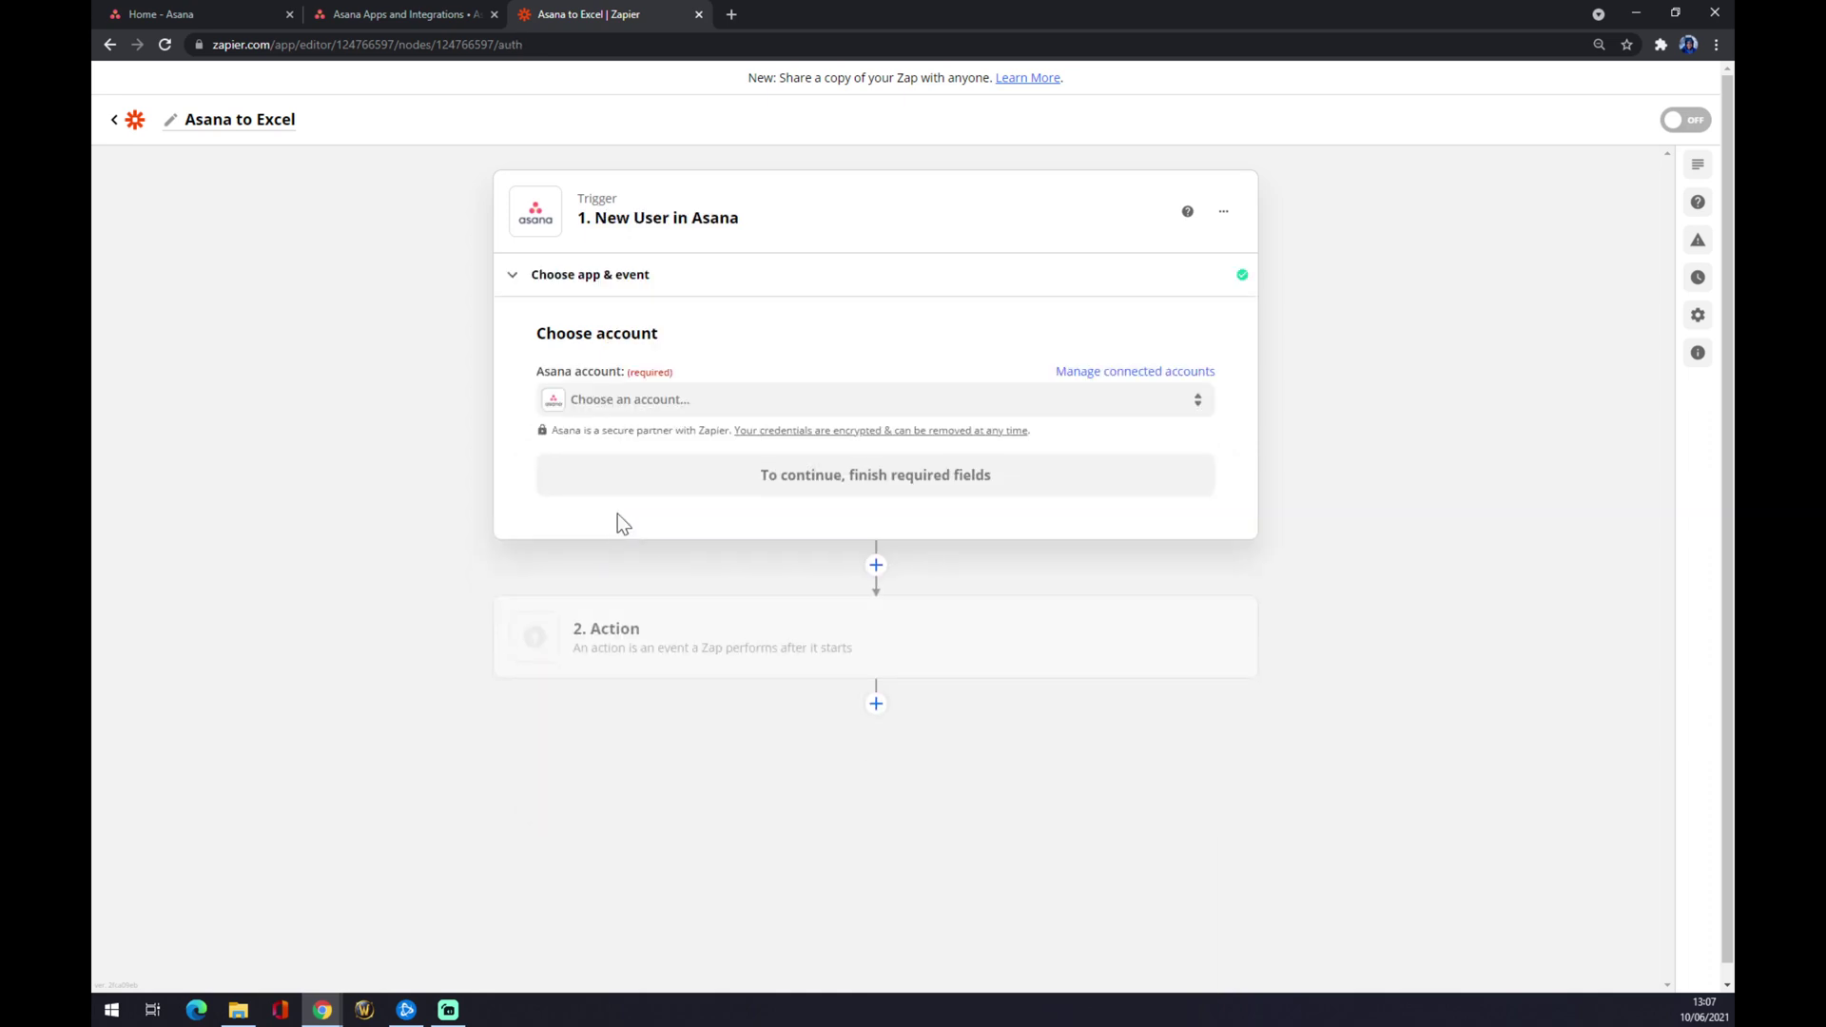
Select the existing Asana account for the New User trigger.
left_click(633, 411)
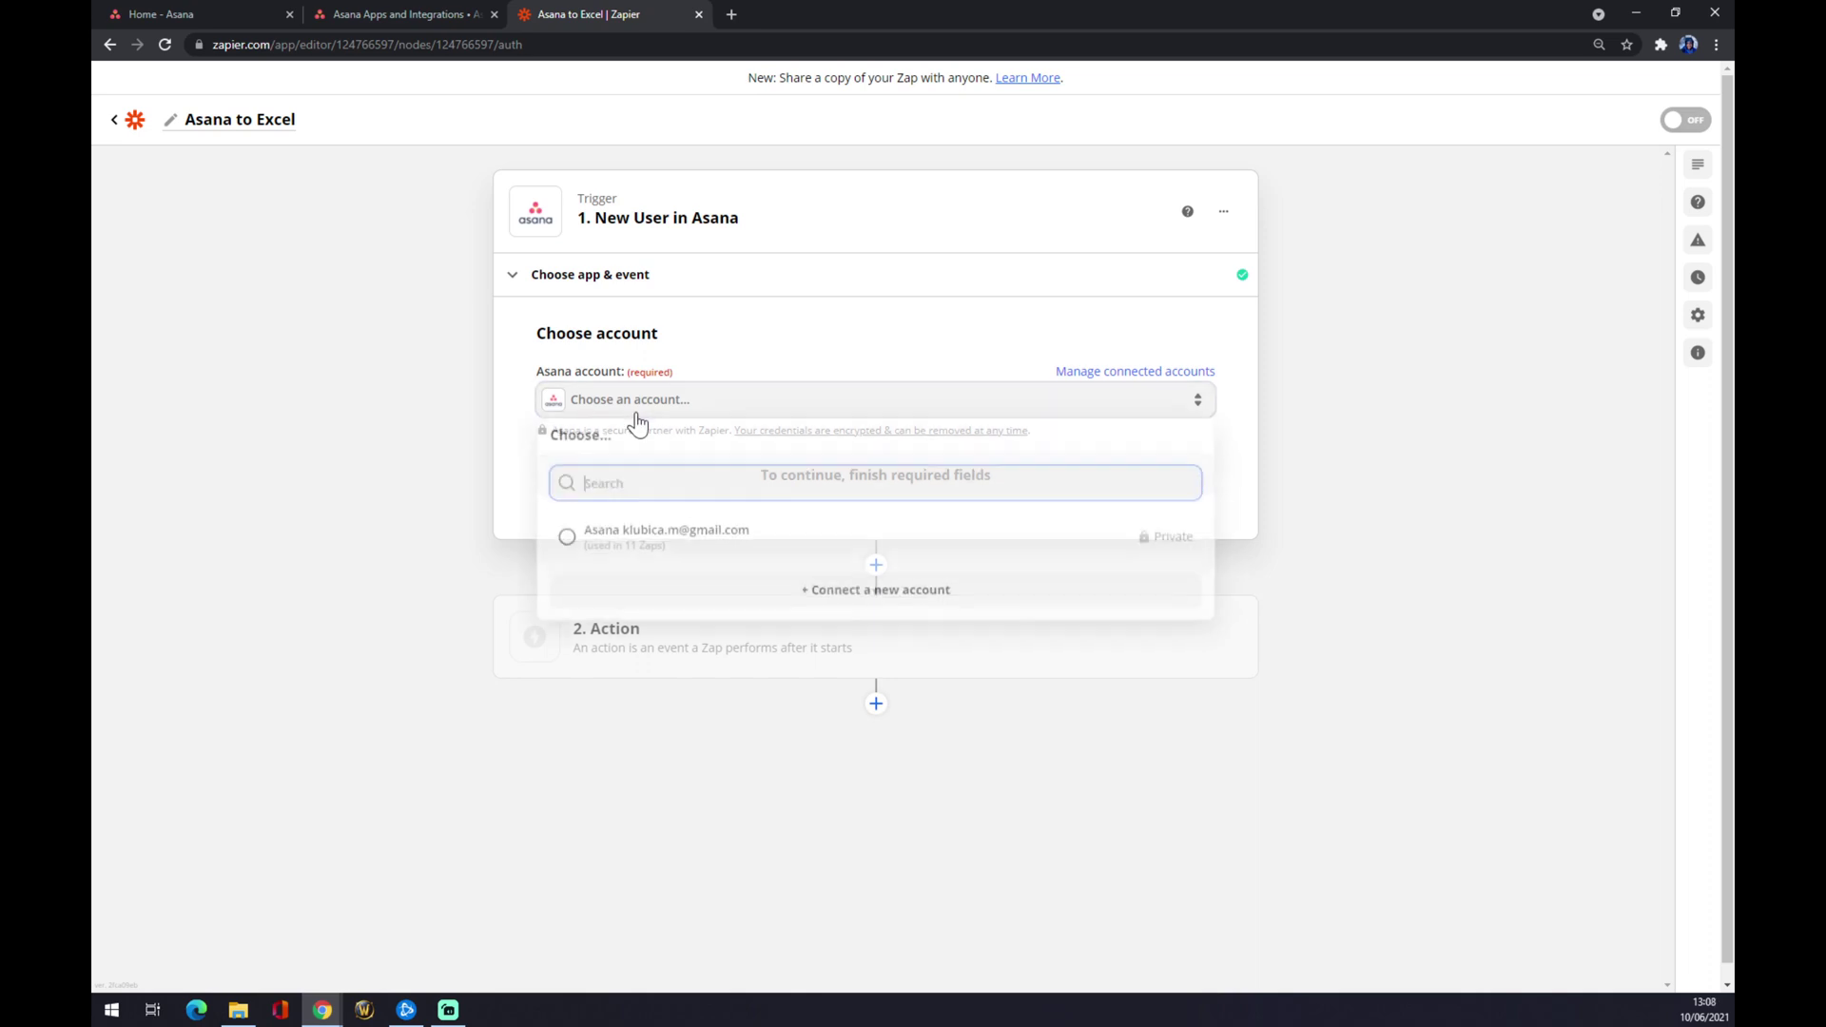
left_click(659, 543)
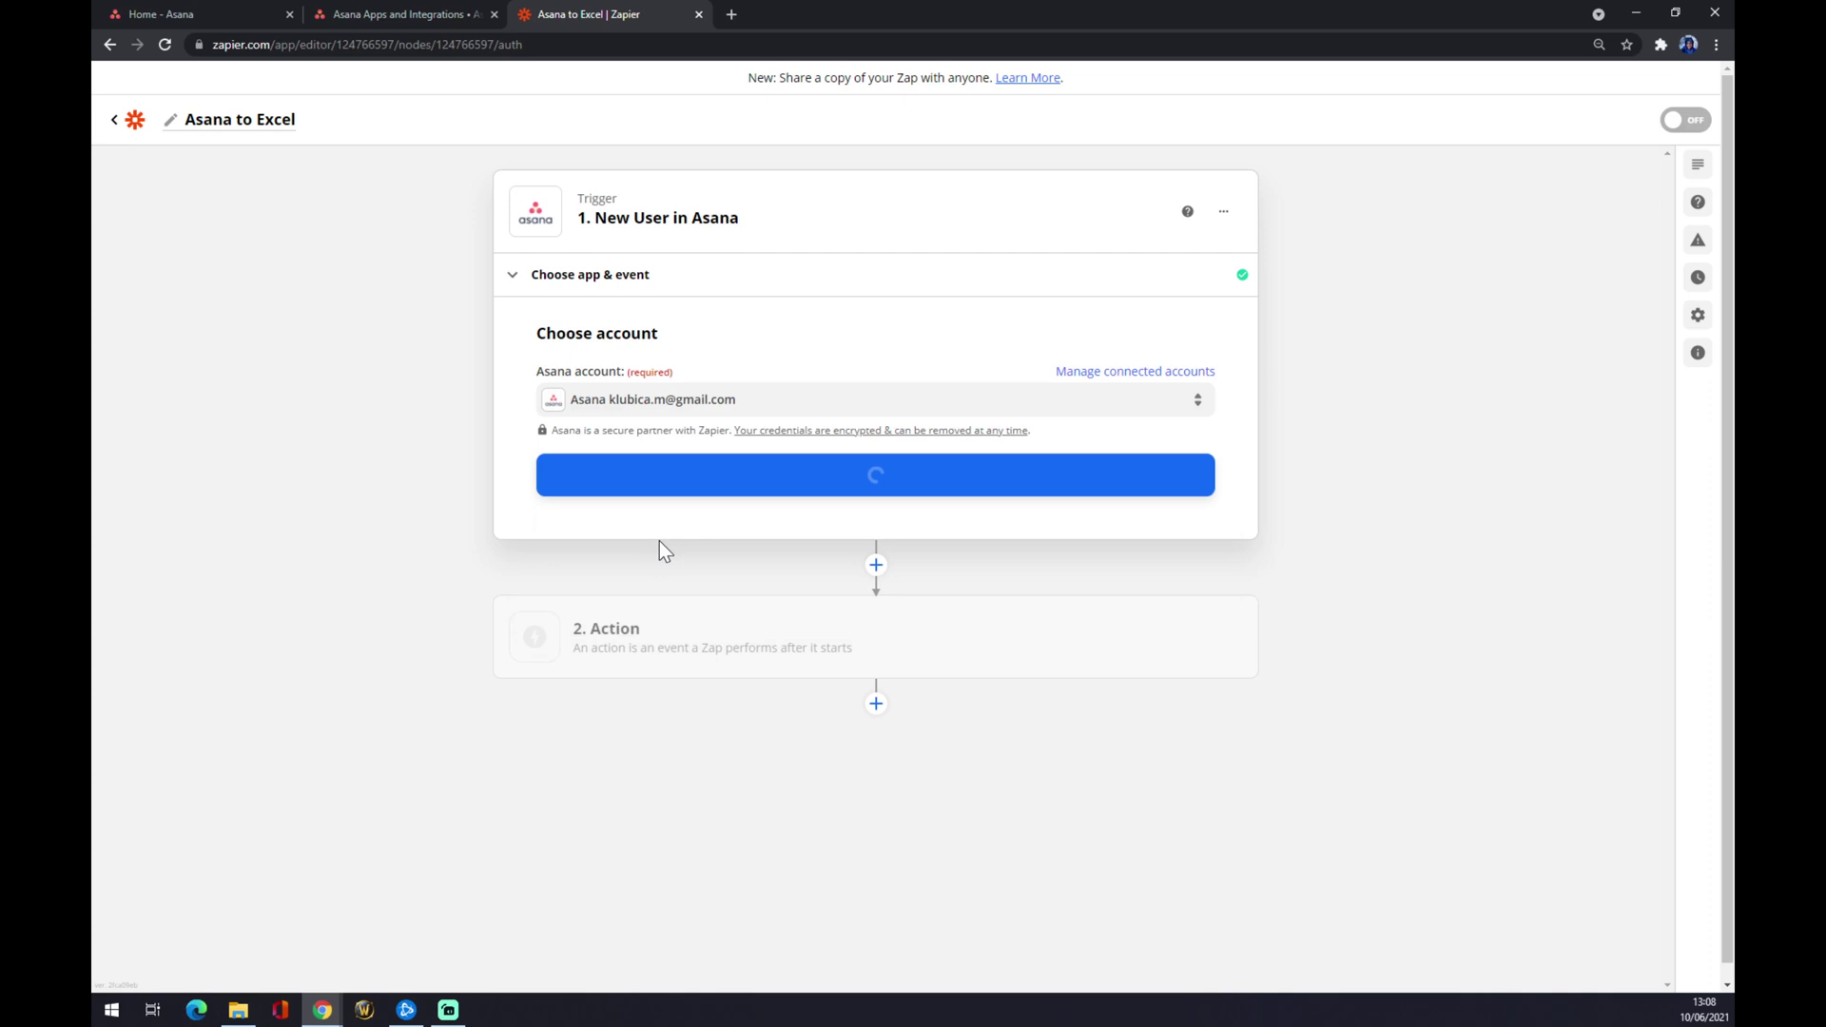
left_click(678, 495)
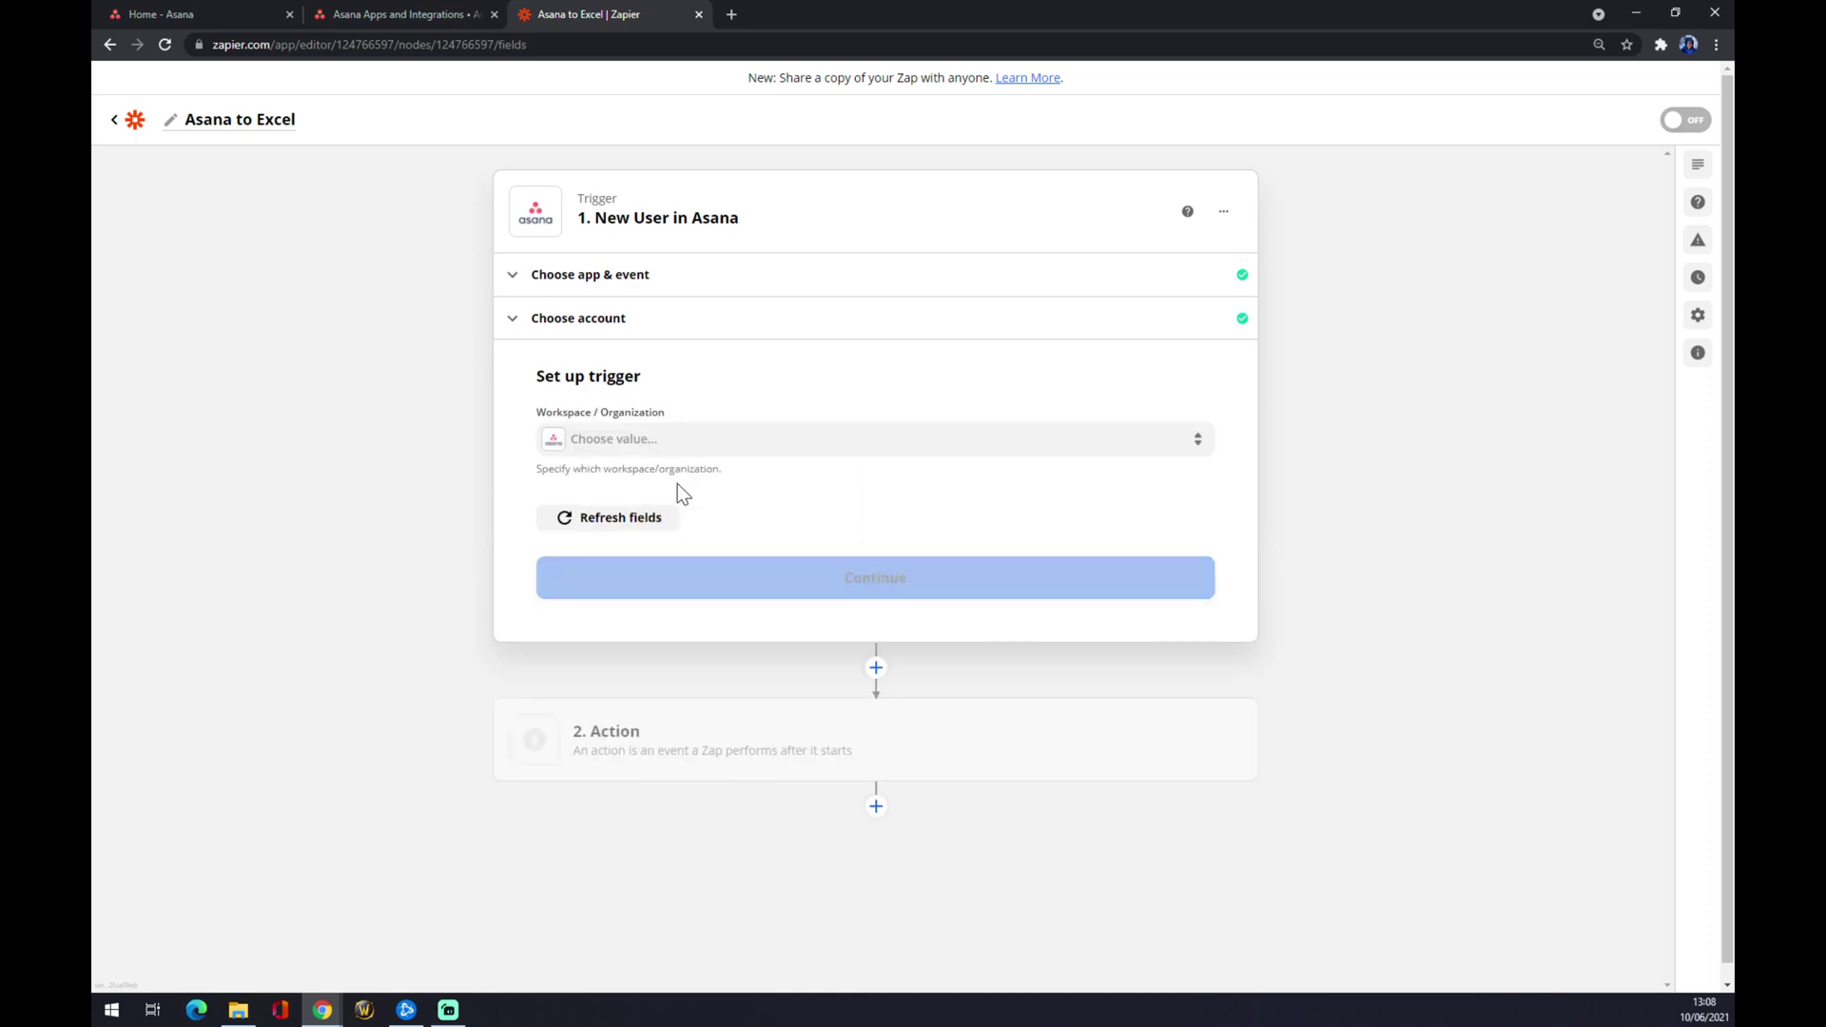
Set the trigger workspace to Marketing, confirm it, and move on to the Action step.
left_click(659, 447)
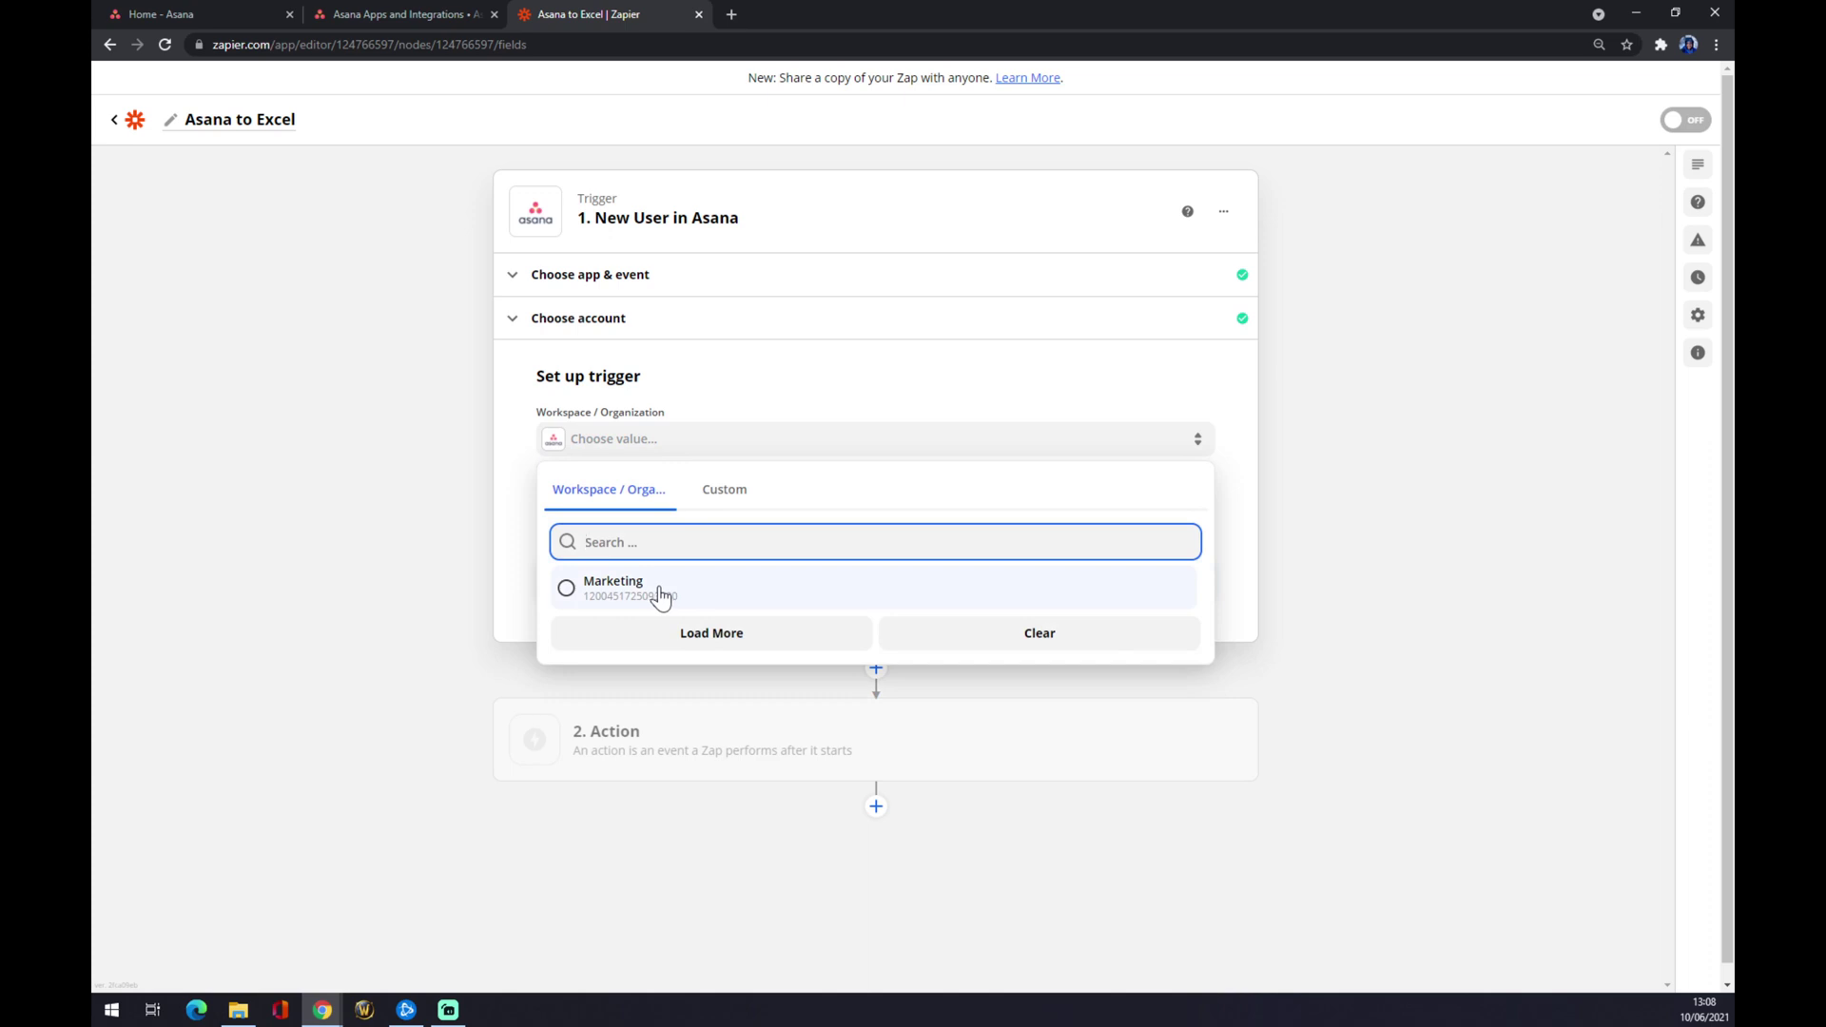
left_click(660, 596)
left_click(661, 595)
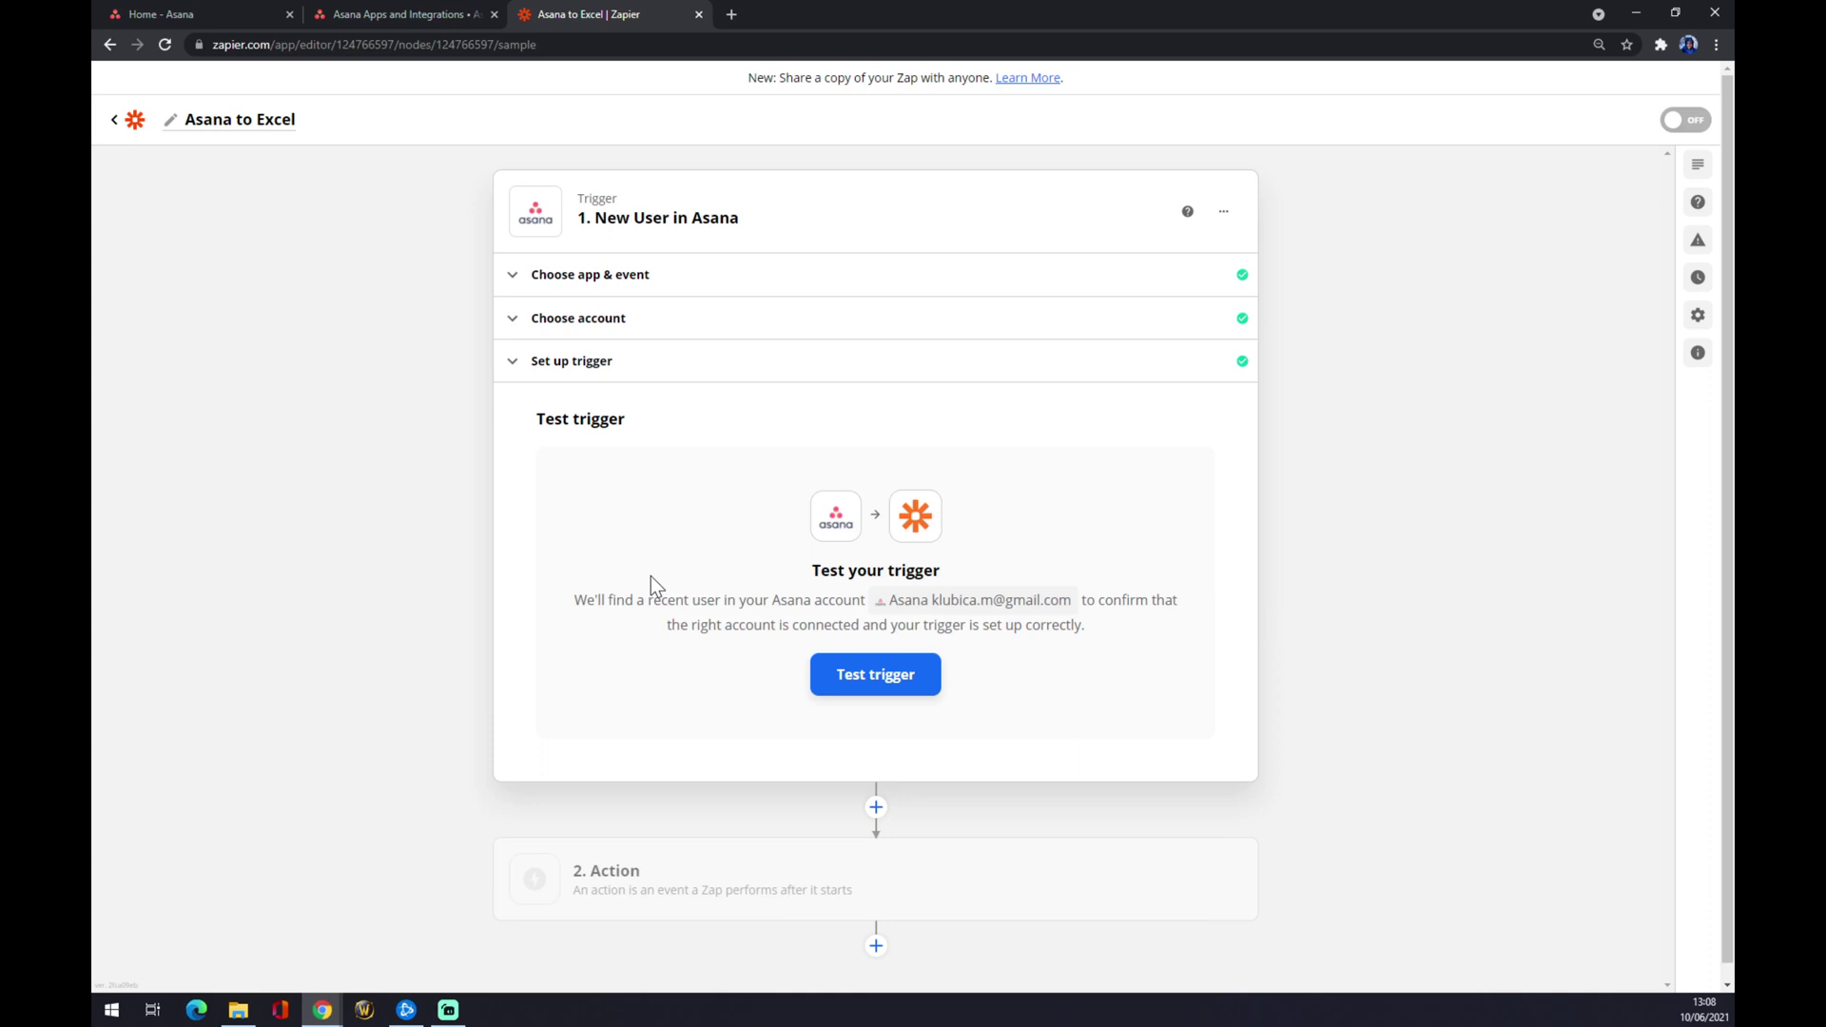
left_click(633, 868)
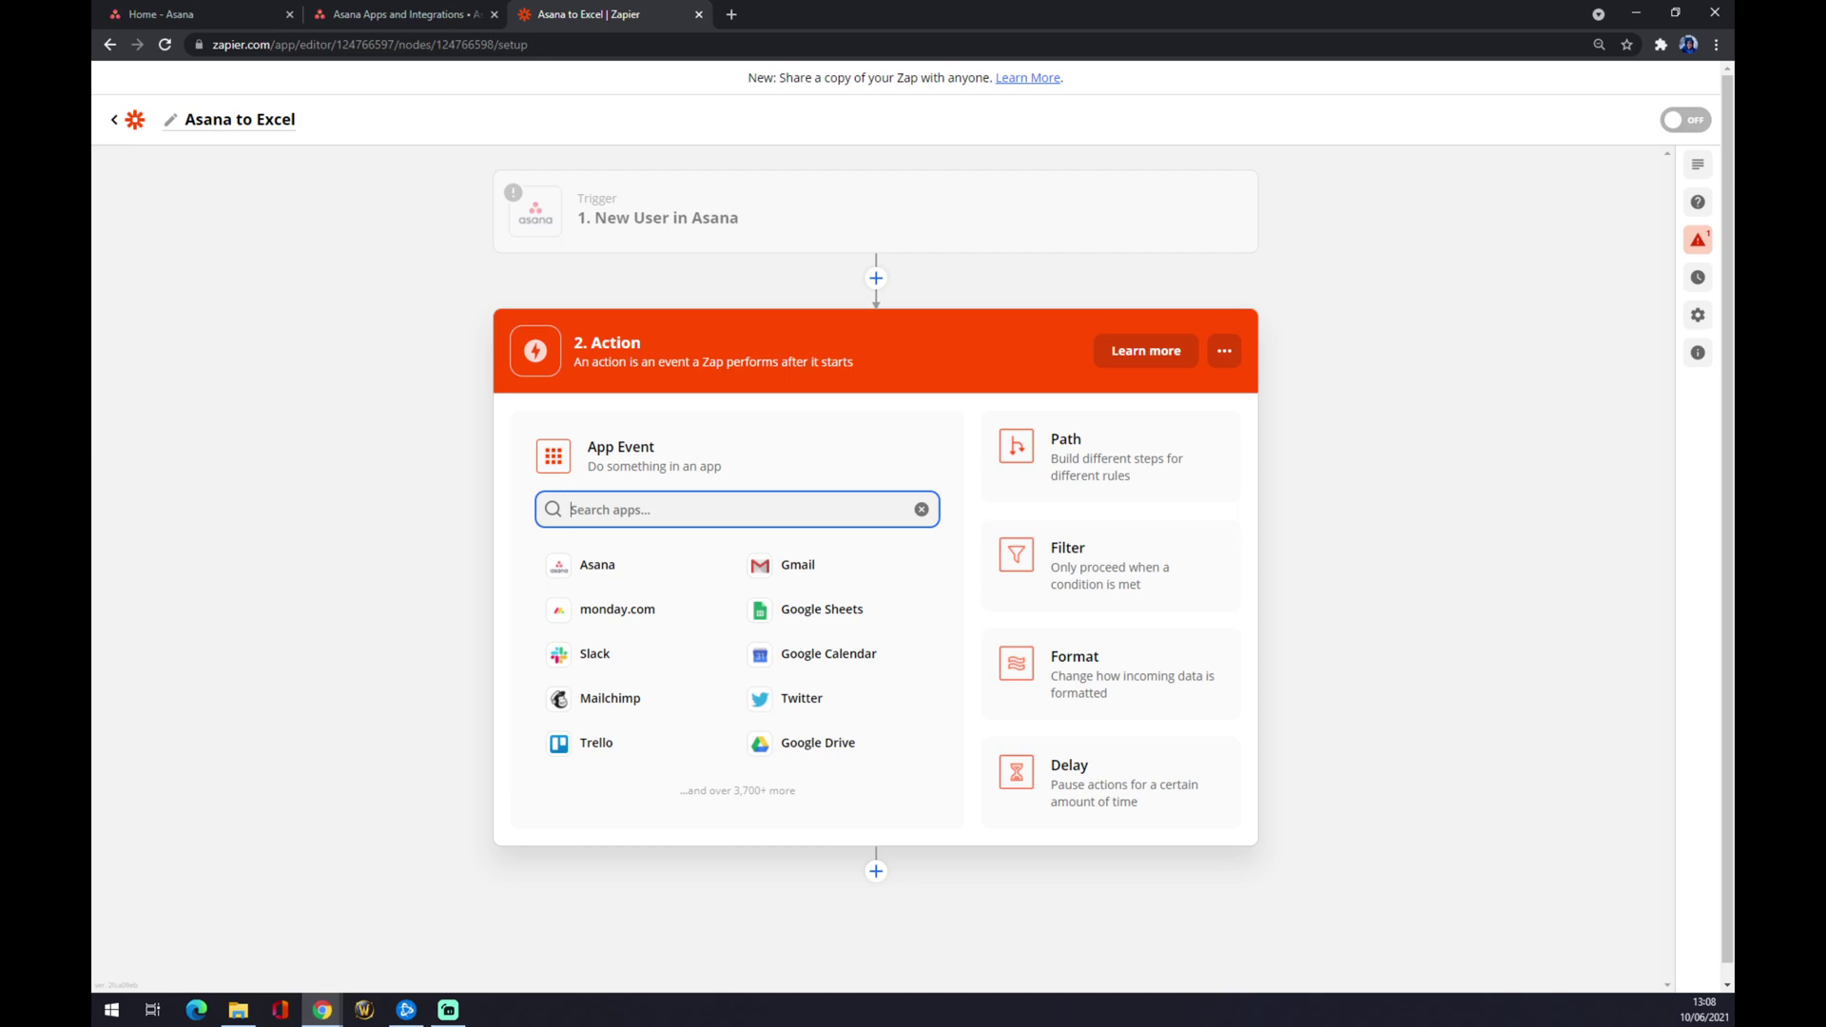
Make the action Microsoft Excel with the Add Row event, then continue.
type("excel")
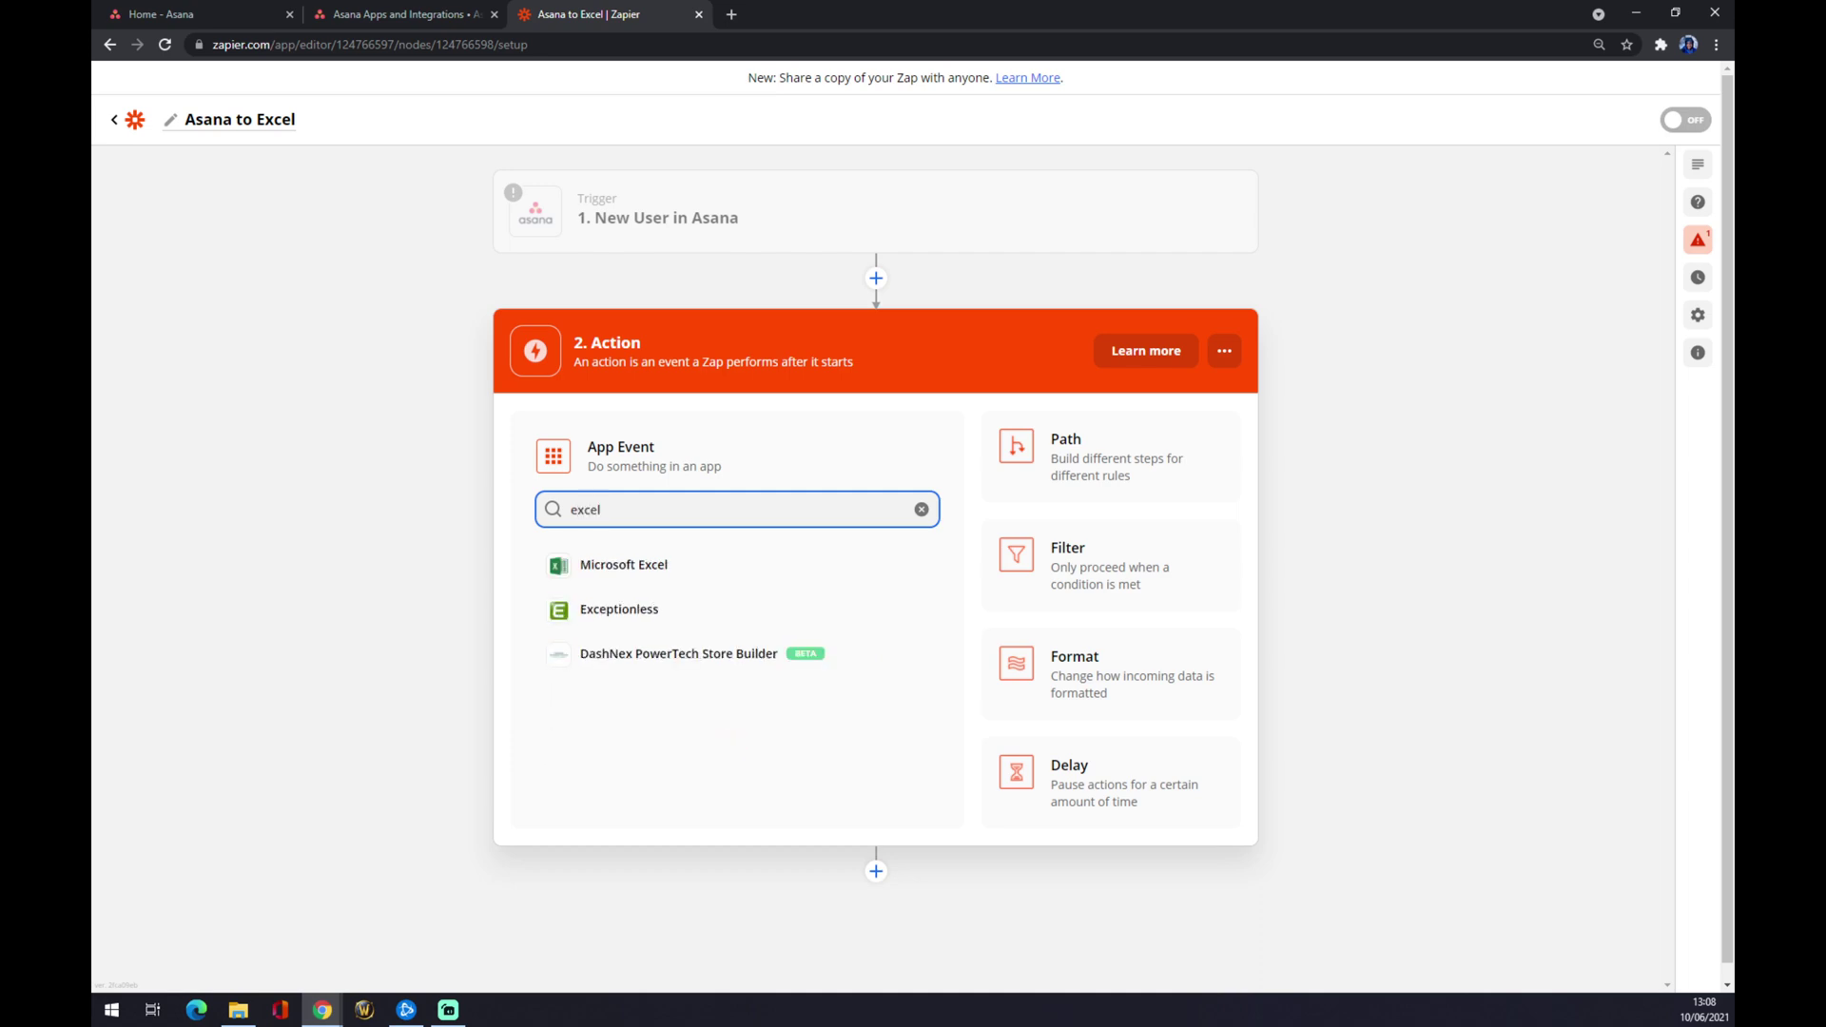
left_click(630, 564)
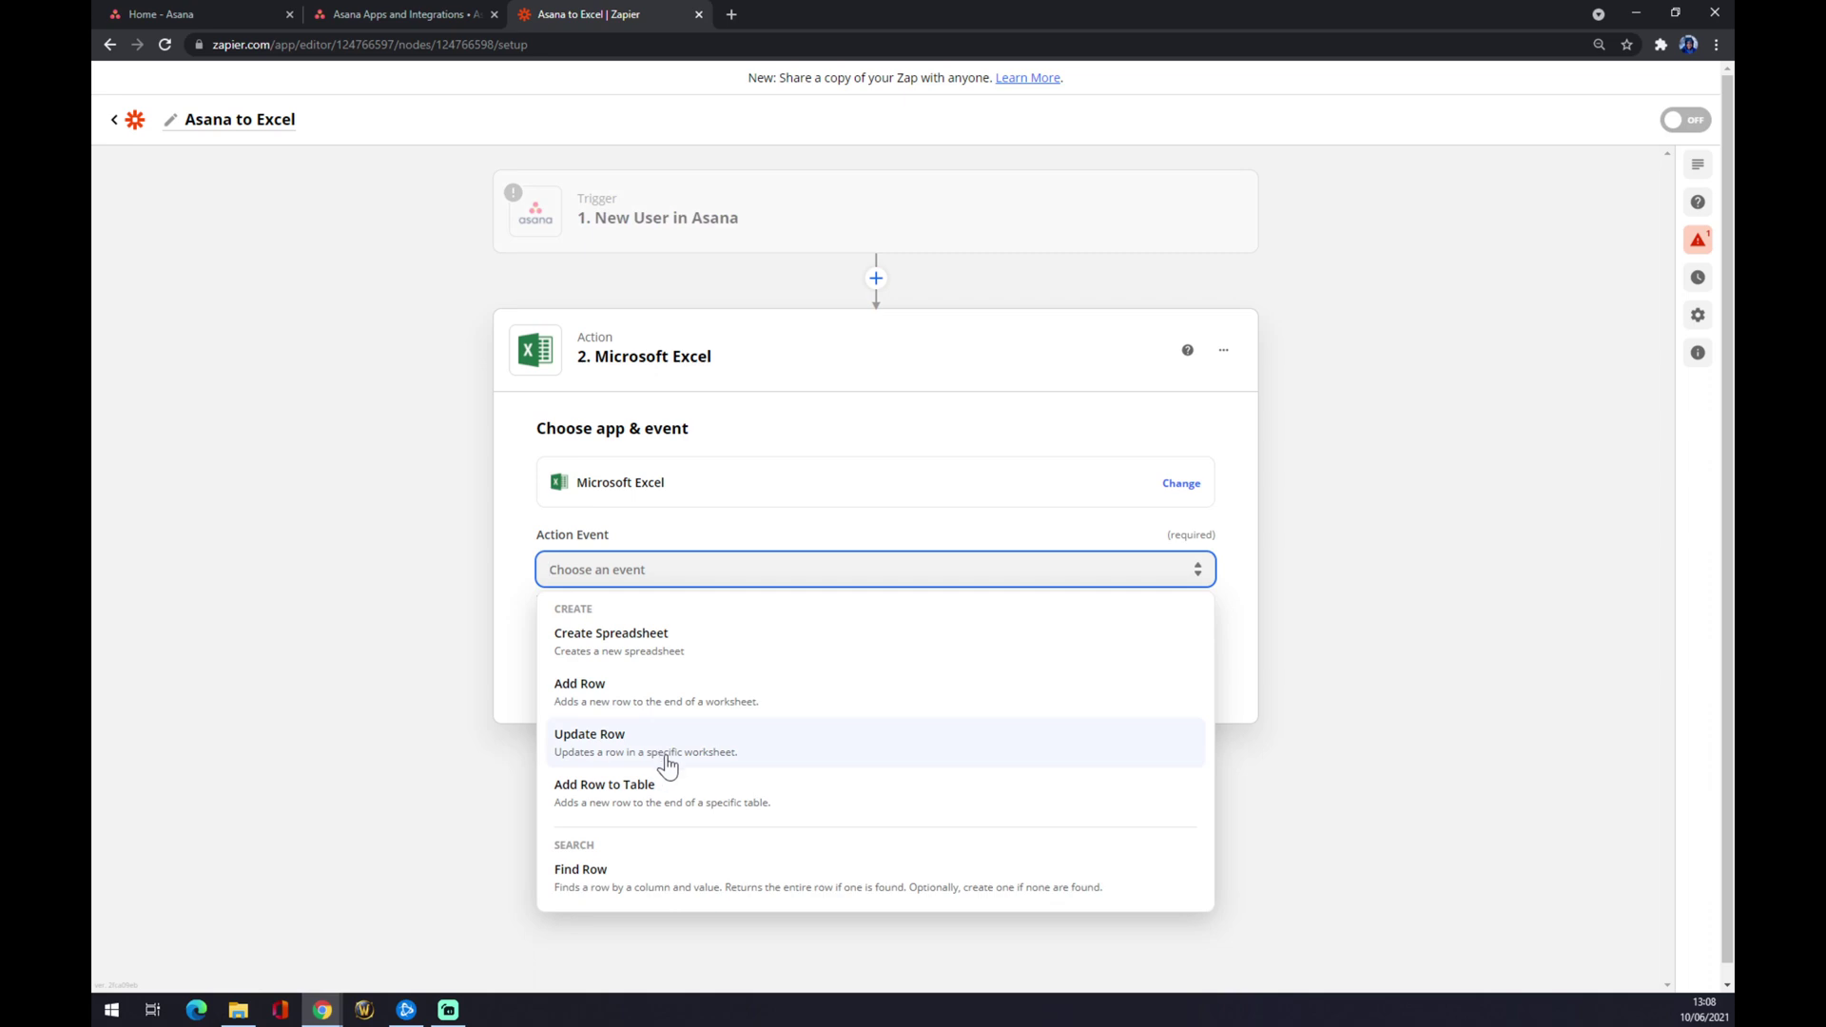
left_click(615, 718)
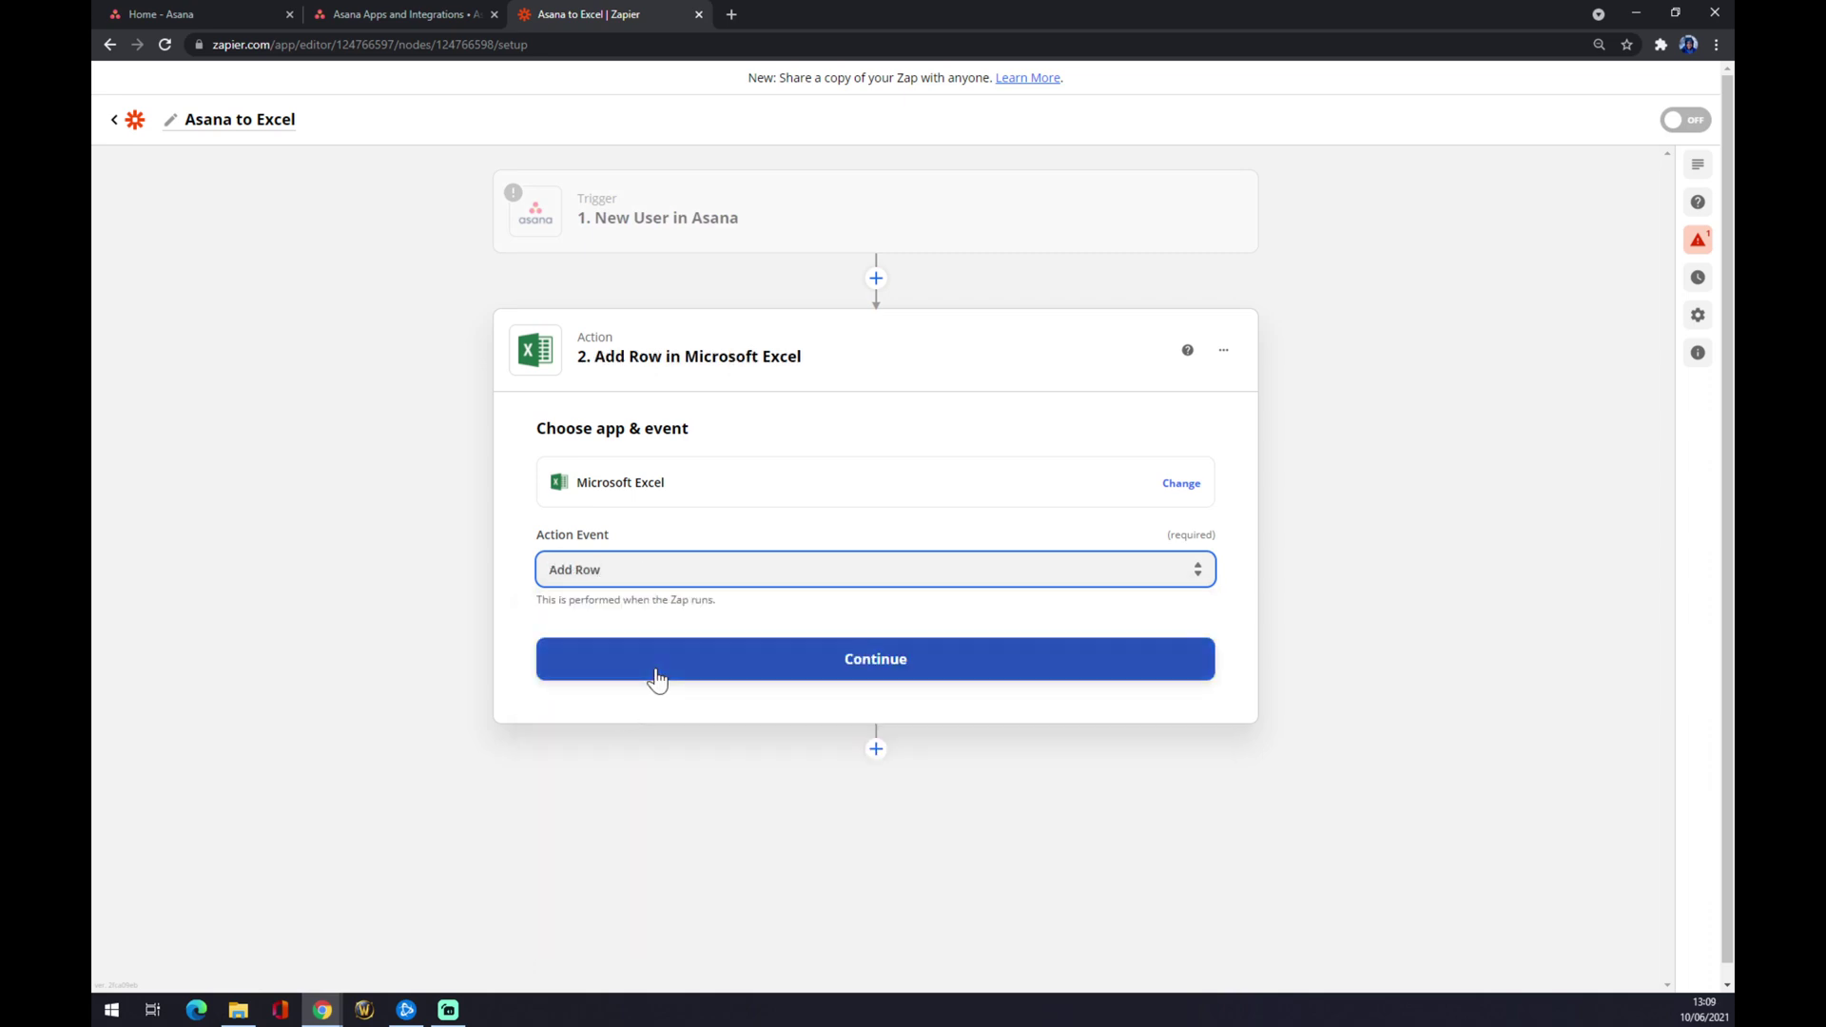
left_click(656, 672)
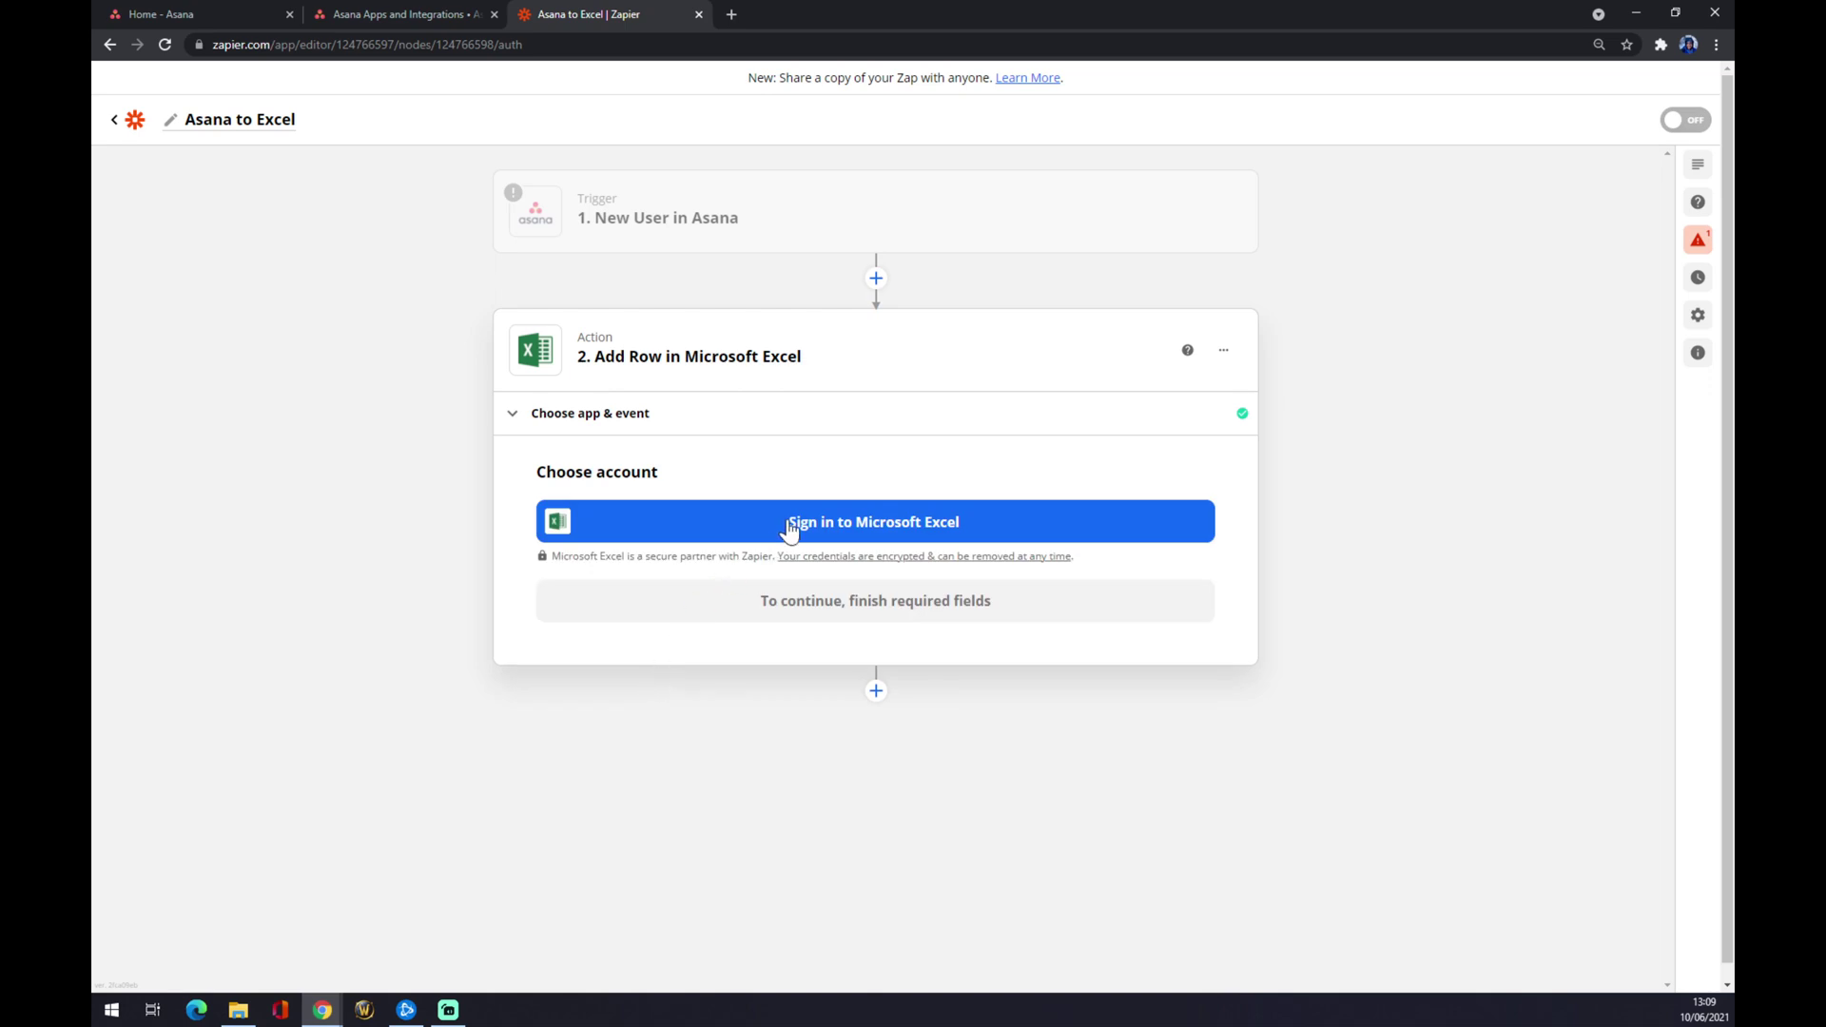